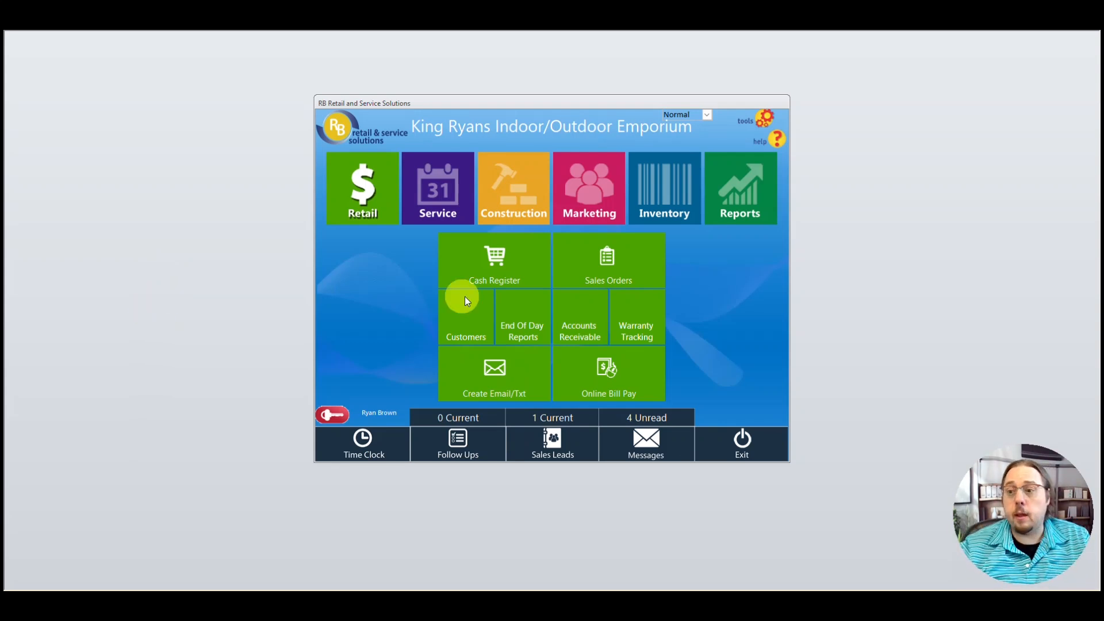
- Filter the Sales Orders list to the In-Store Credit type, showing 9 records
left_click(608, 259)
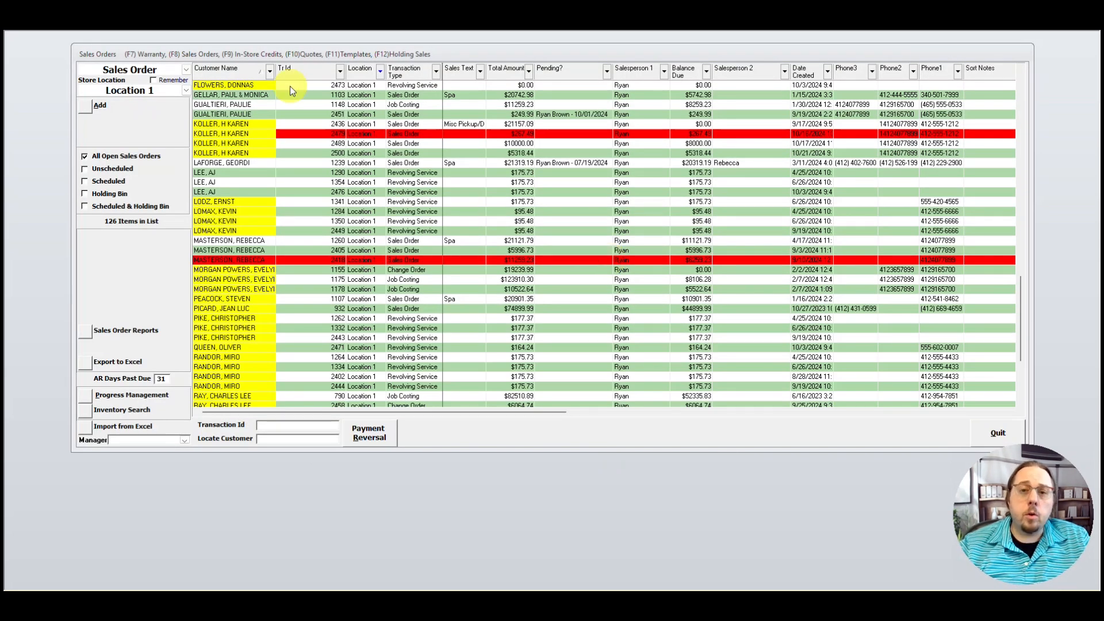
left_click(186, 69)
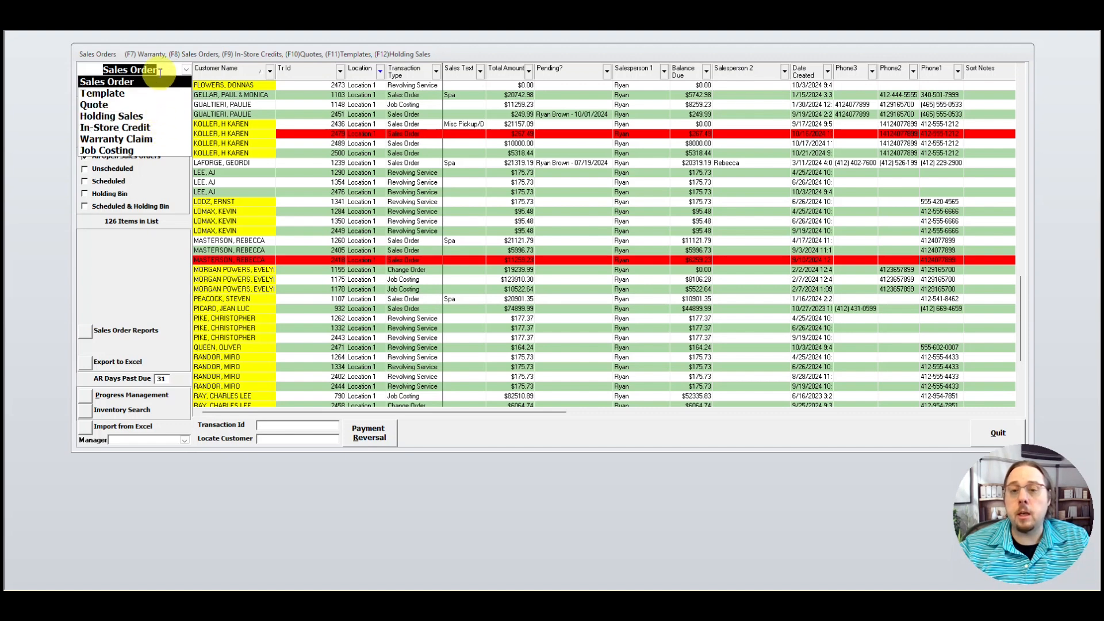
left_click(147, 127)
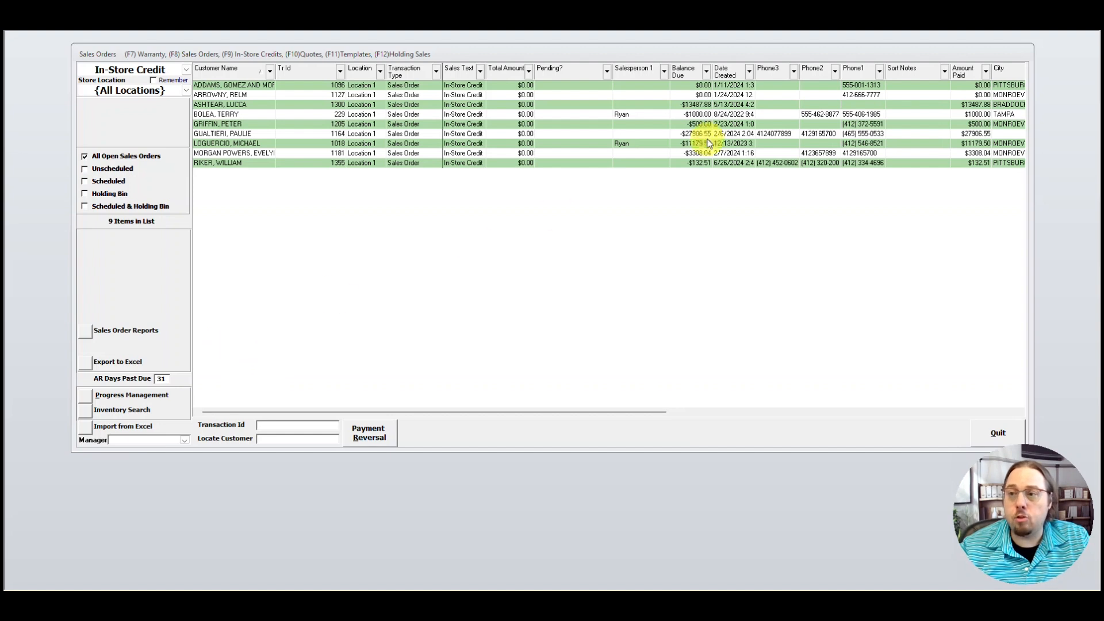
- Sort by balance due and open the in-store credit order showing -$132.51
left_click(684, 69)
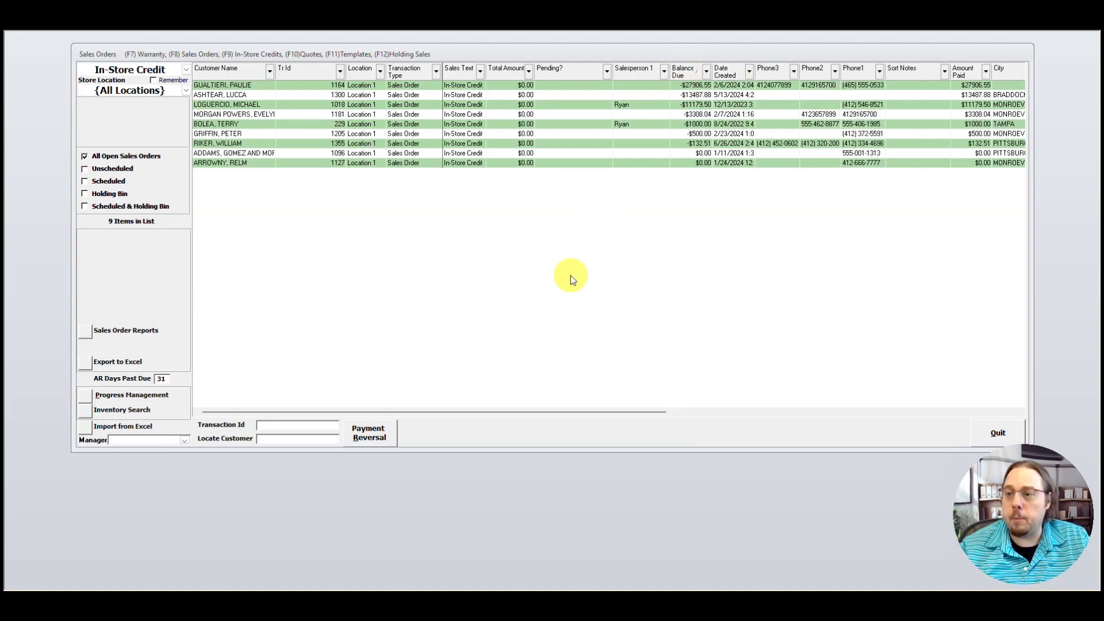
left_click(247, 144)
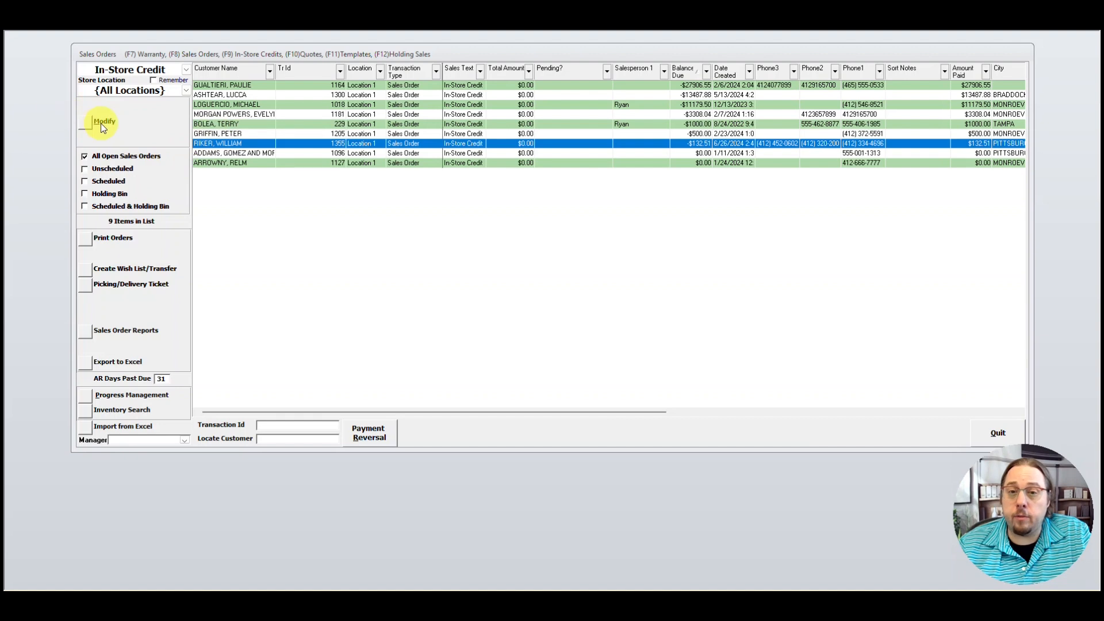
left_click(84, 125)
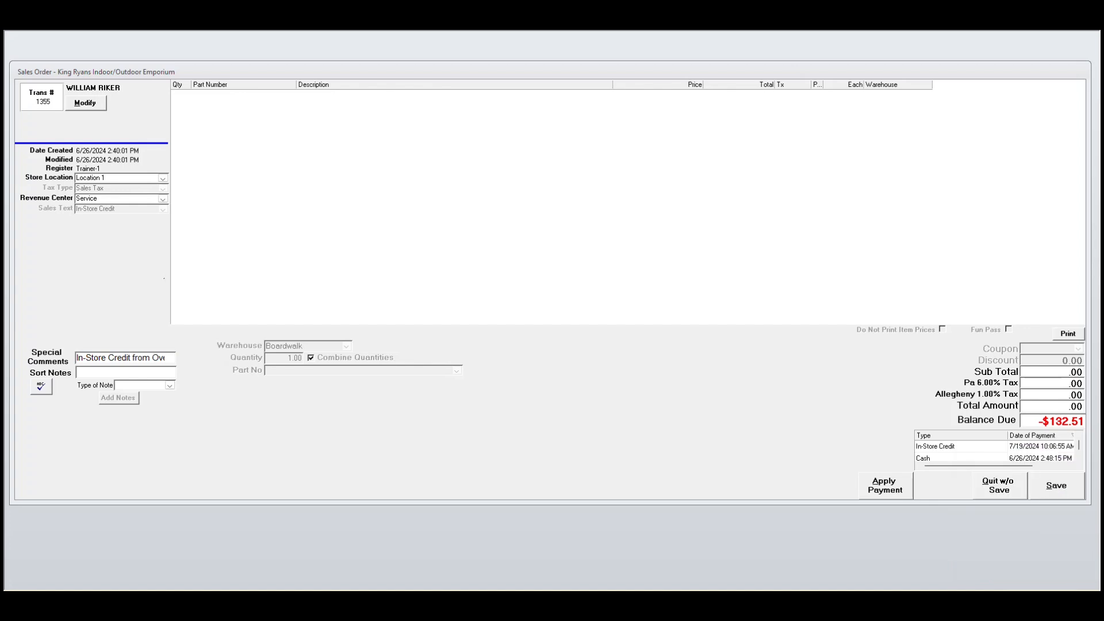
- Process a $132.51 cash refund, bringing the order's balance due to $.00
left_click(884, 487)
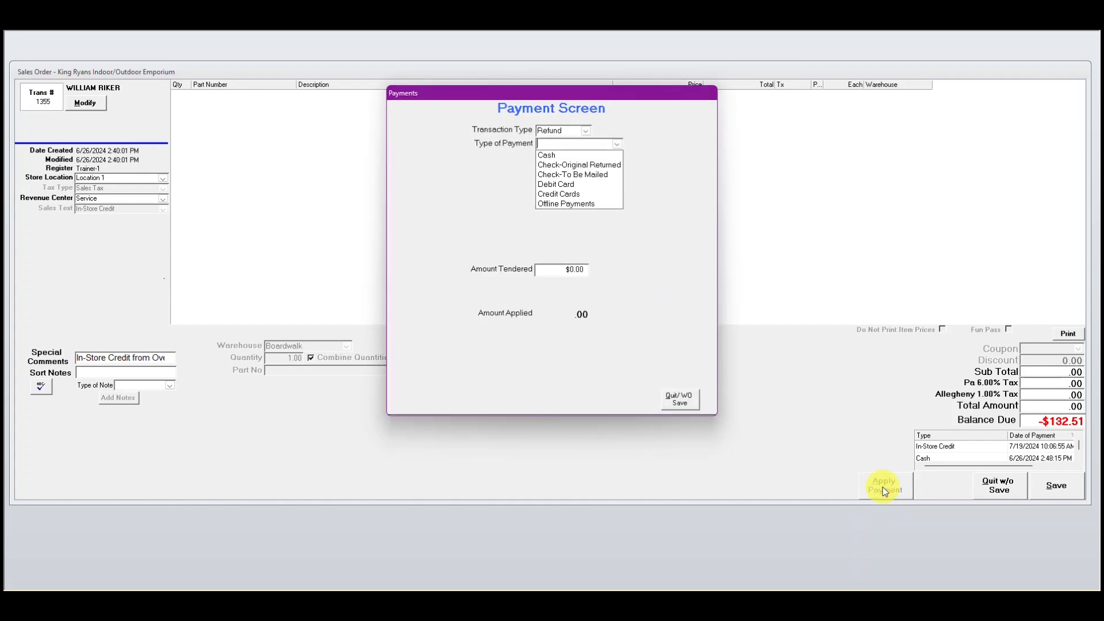
left_click(539, 156)
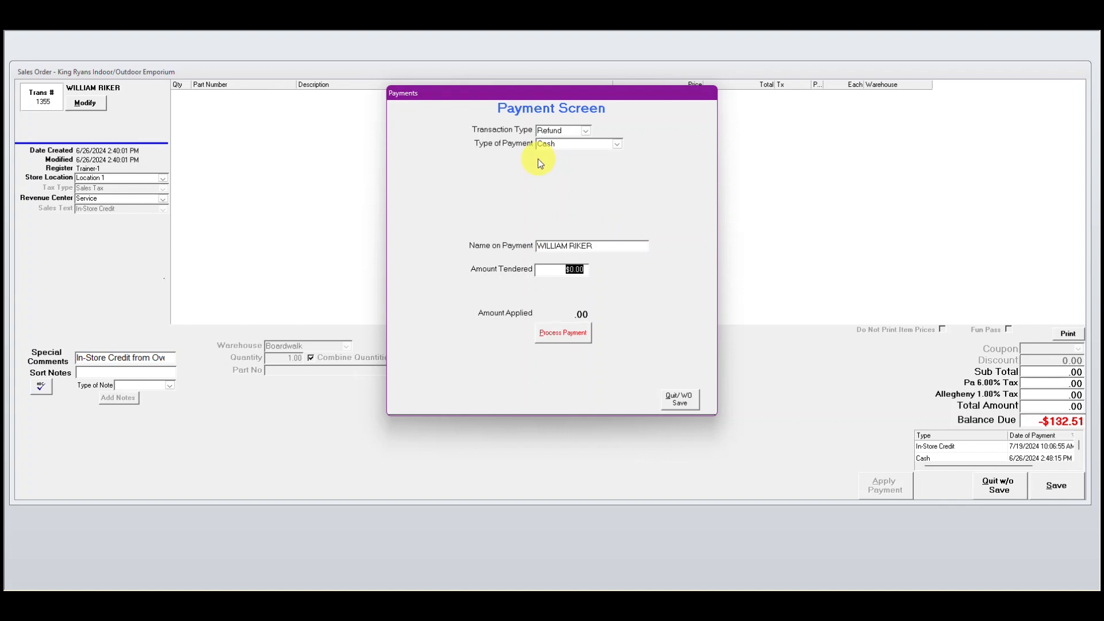
type("132.85")
key("BackSpace")
key("BackSpace")
type("51")
left_click(582, 336)
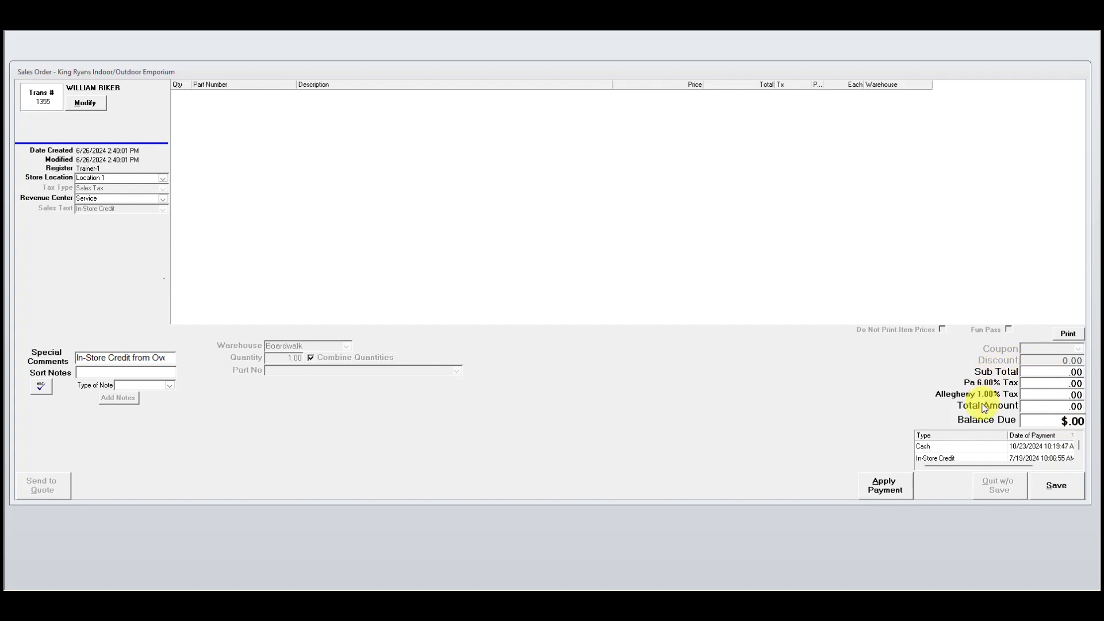
- Save the settled order, leaving 8 records in the In-Store Credit list
left_click(1068, 487)
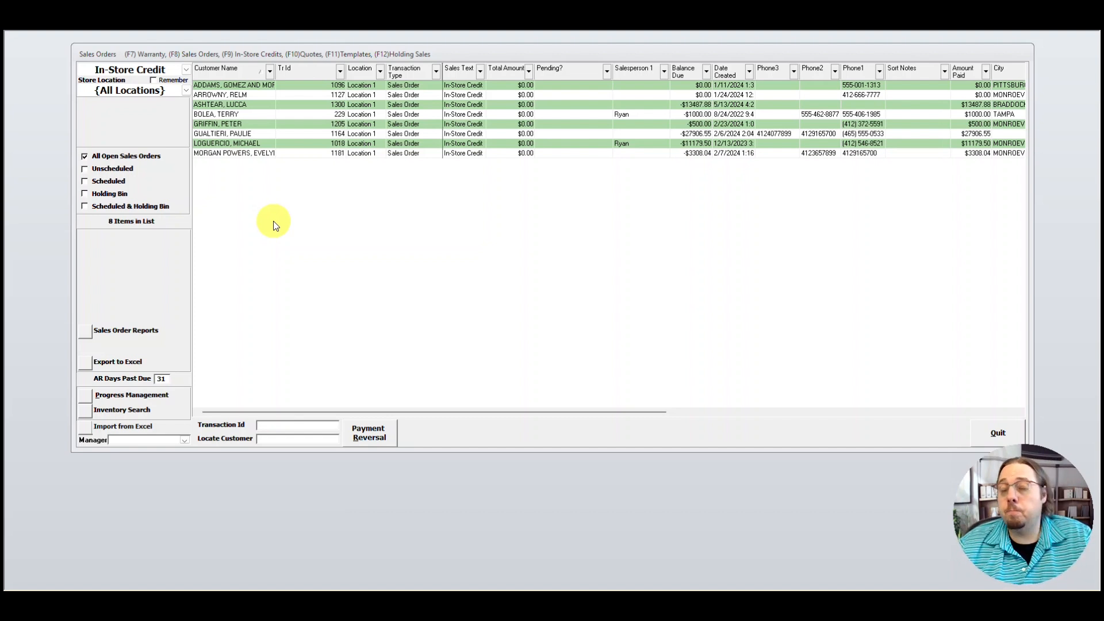
left_click(185, 68)
left_click(148, 132)
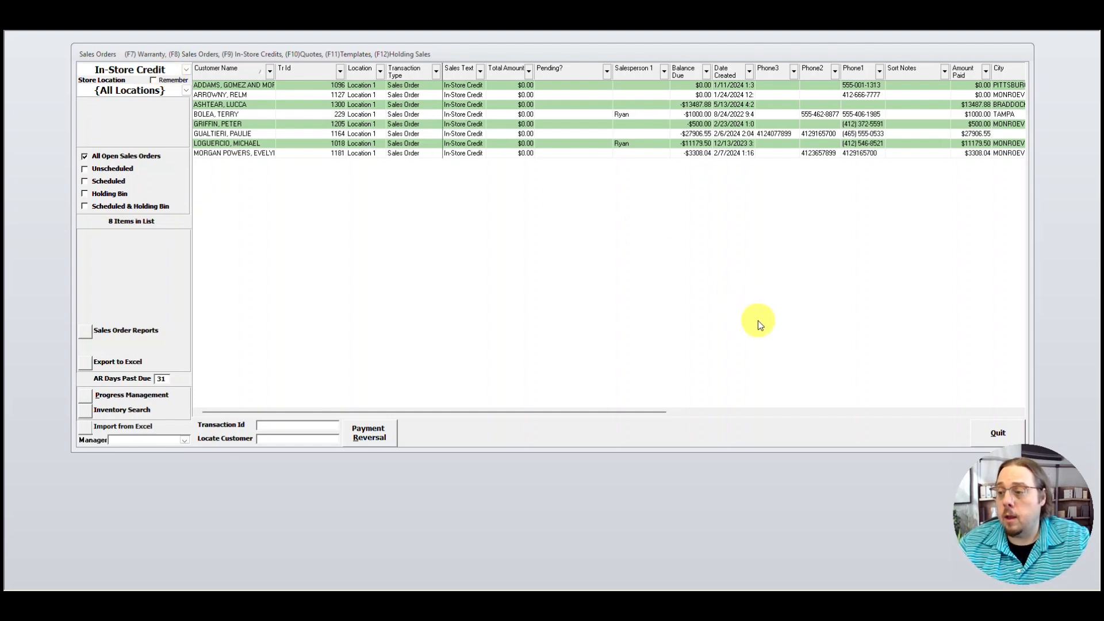
- Close the In-Store Credit list and go to Inventory Items from the Inventory menu
left_click(997, 433)
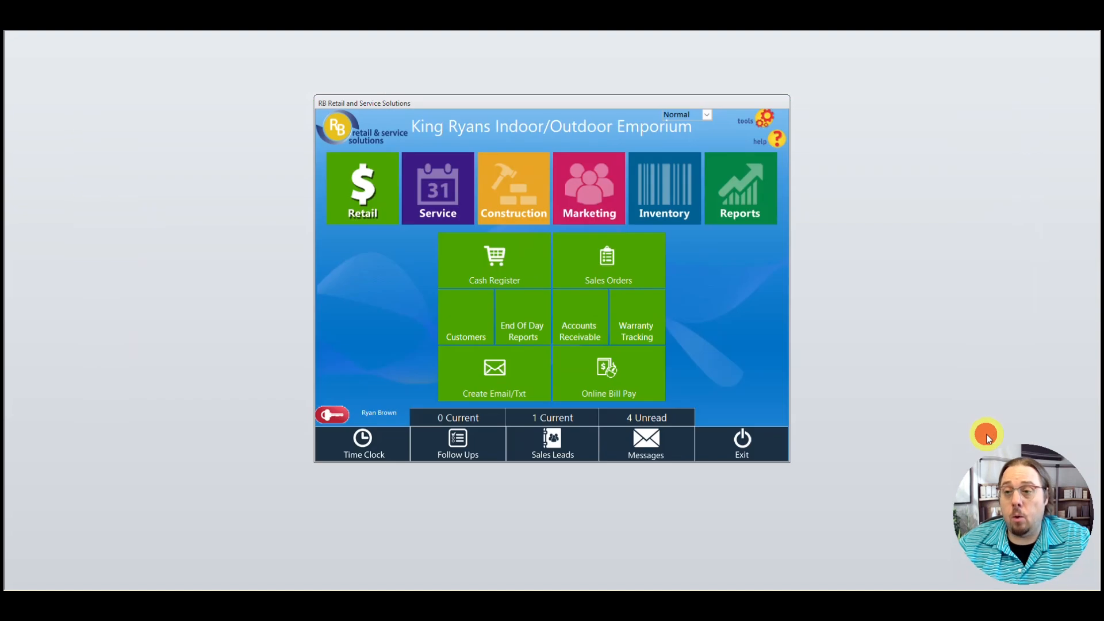
left_click(677, 181)
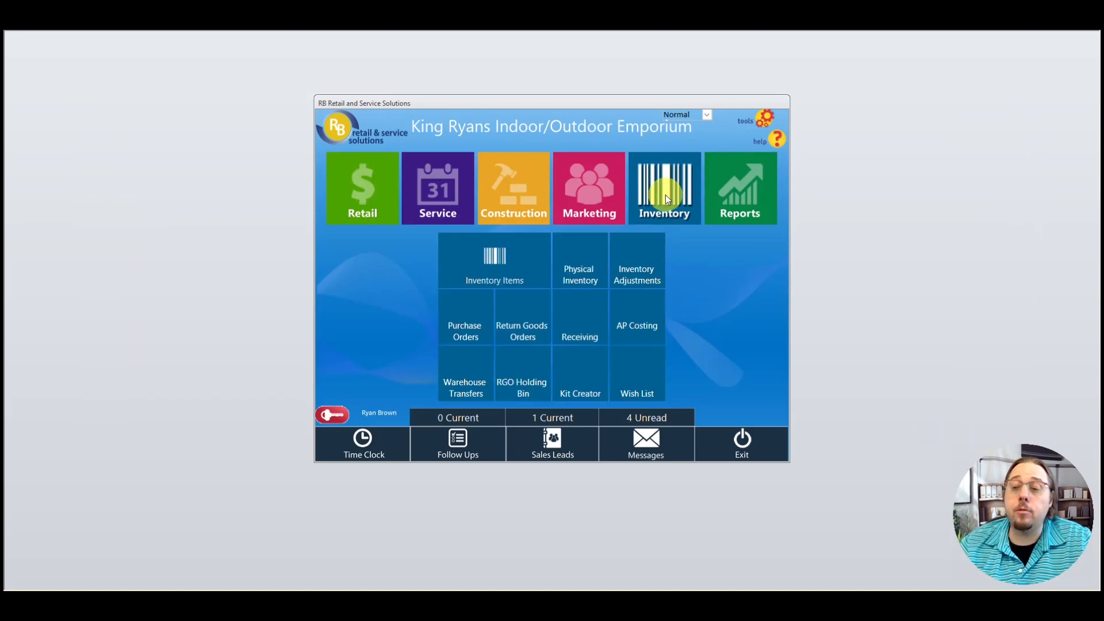
left_click(497, 264)
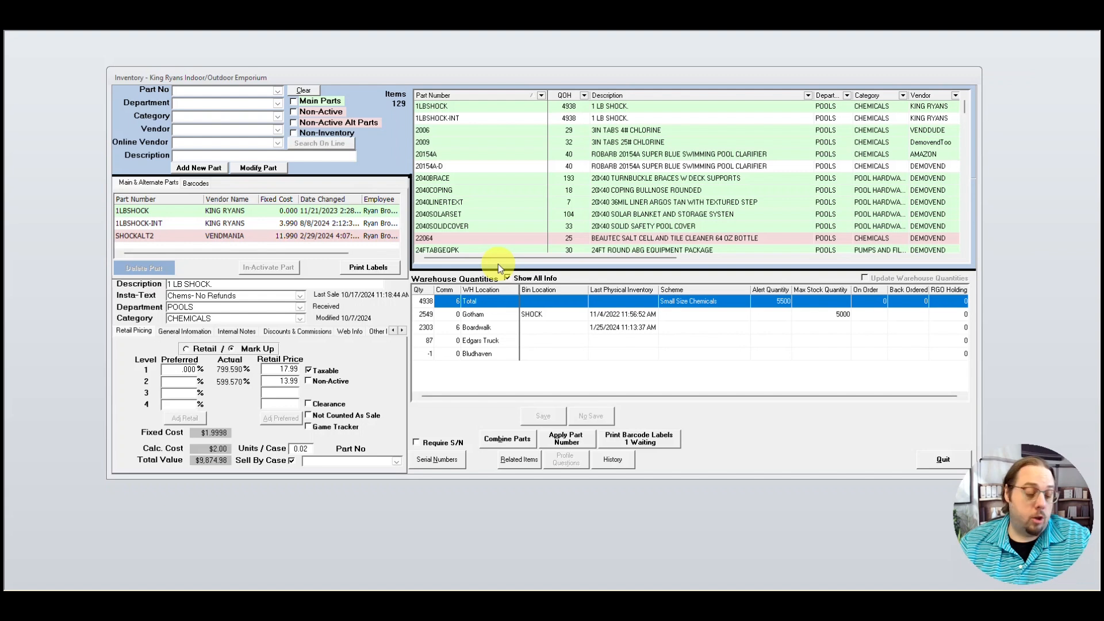
- Look up part ISC REMOVAL and review its IN-STORE CREDIT REMOVAL description
type("isC REMOVAL")
key("Return")
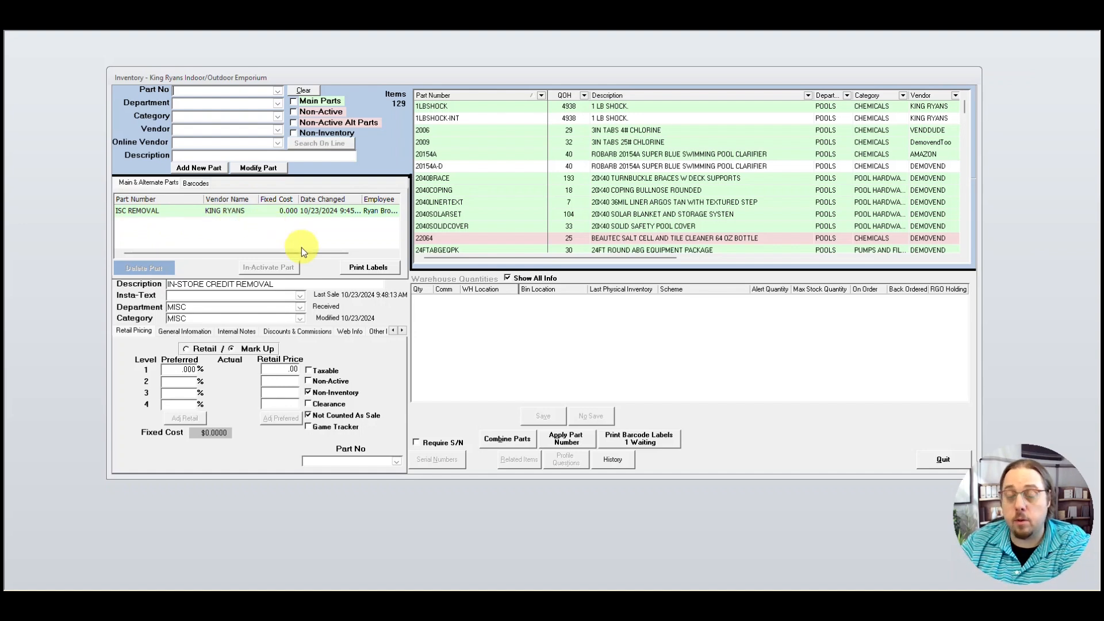
left_click_drag(295, 285, 142, 279)
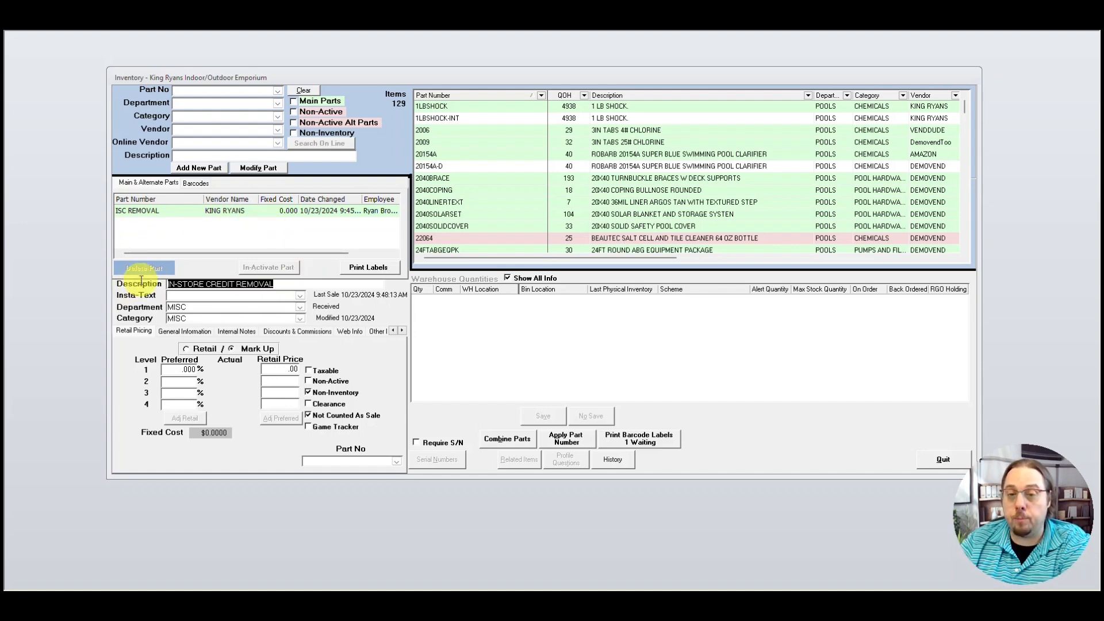
left_click(274, 286)
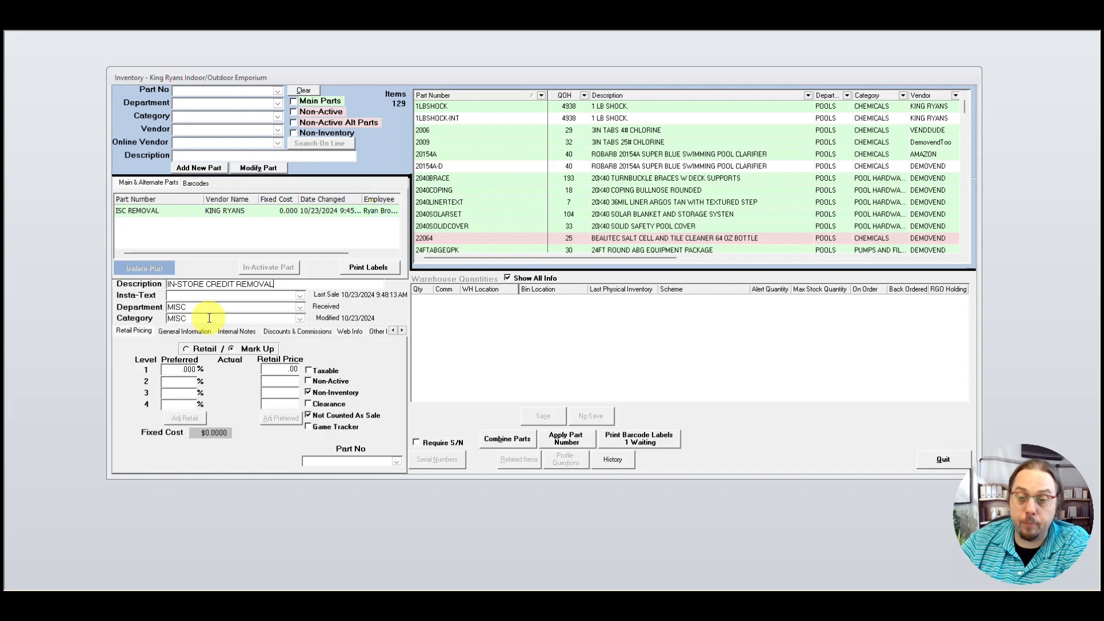
- Quit the Inventory window, declining to print the pending label
left_click(310, 415)
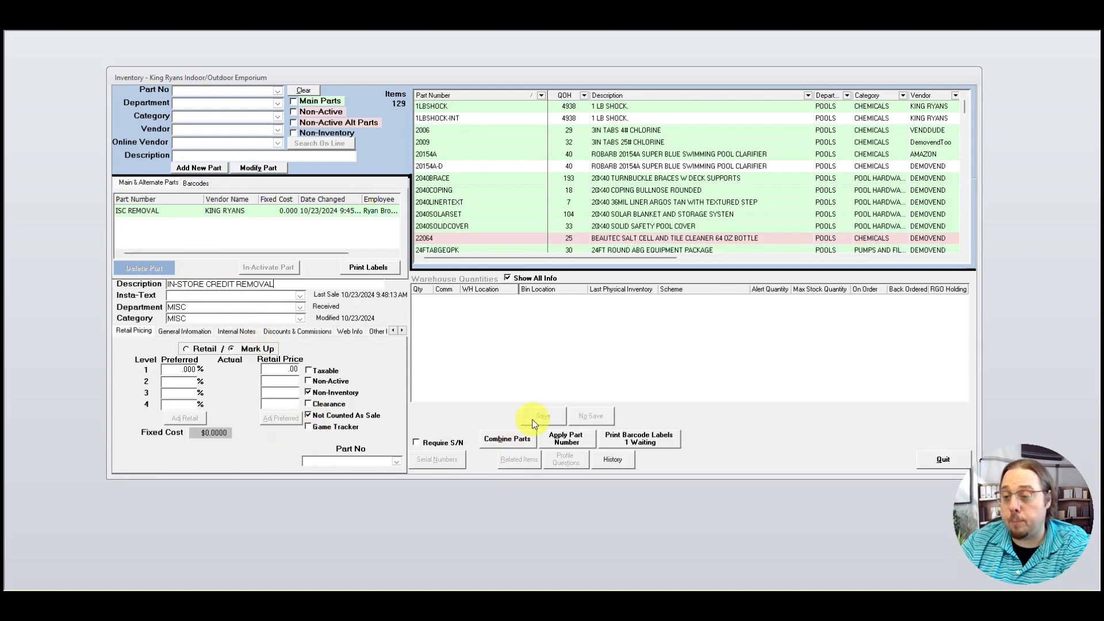
left_click(939, 457)
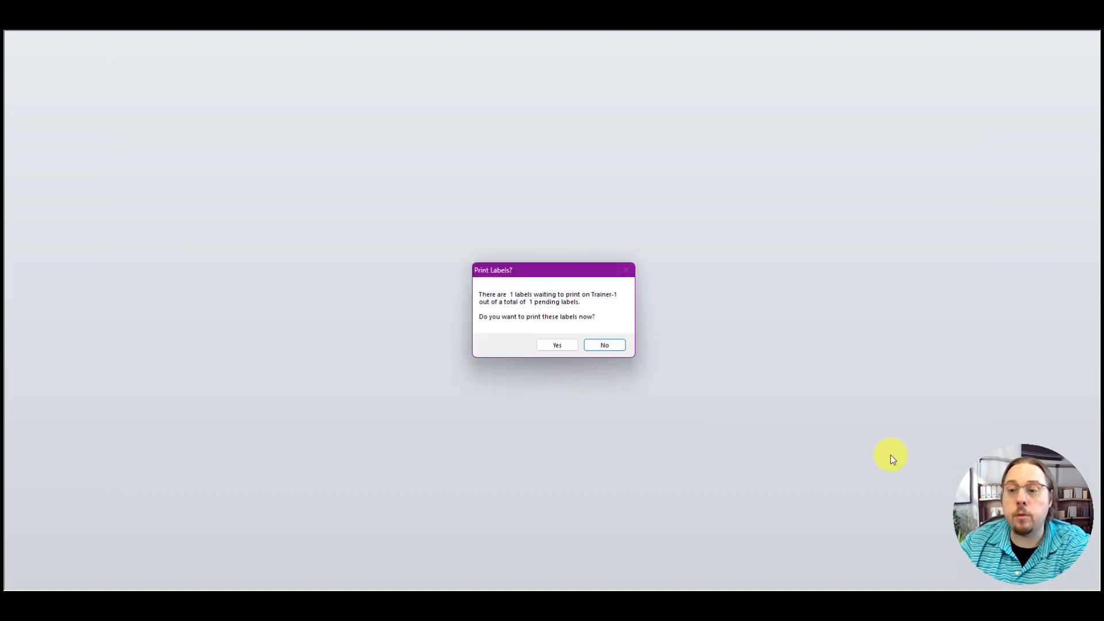
left_click(608, 345)
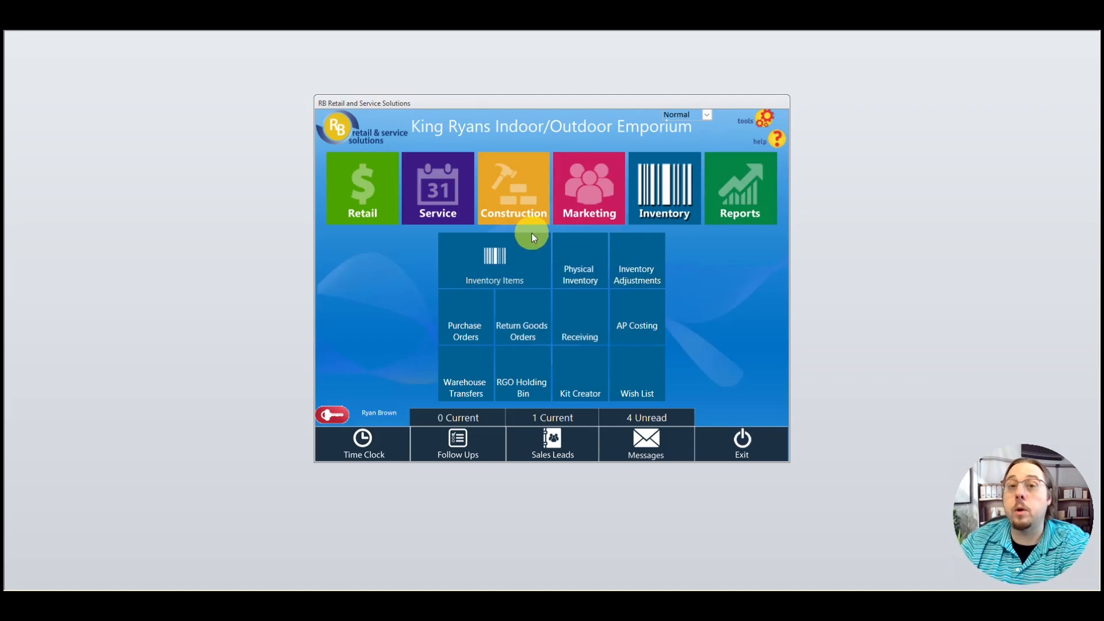
- Start sale 2502 for the customer chosen from Customer Search History
left_click(370, 194)
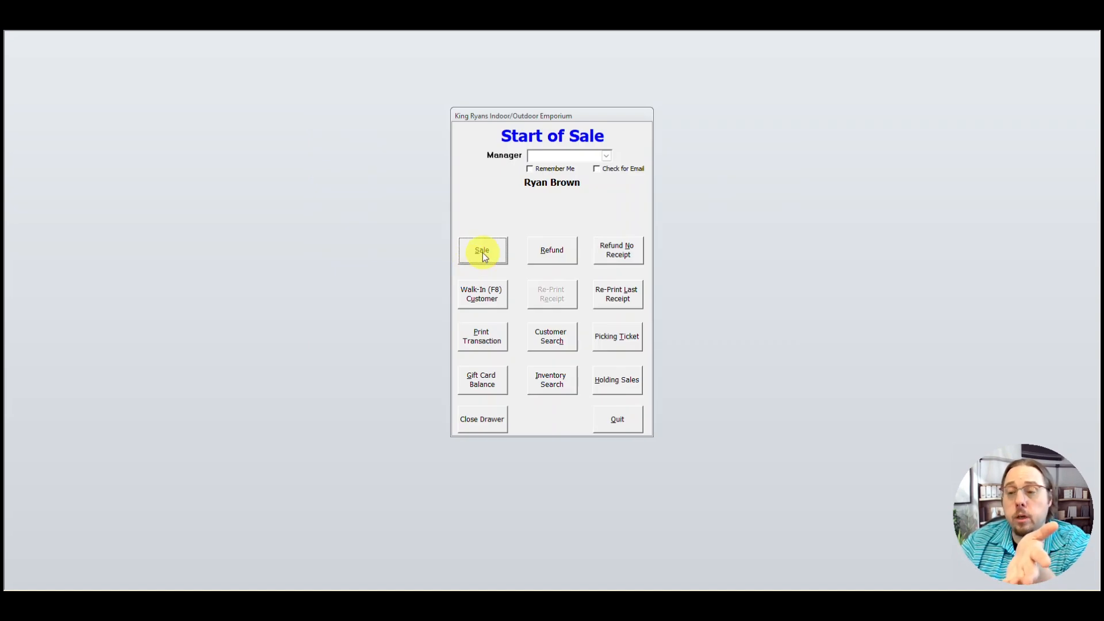
left_click(482, 253)
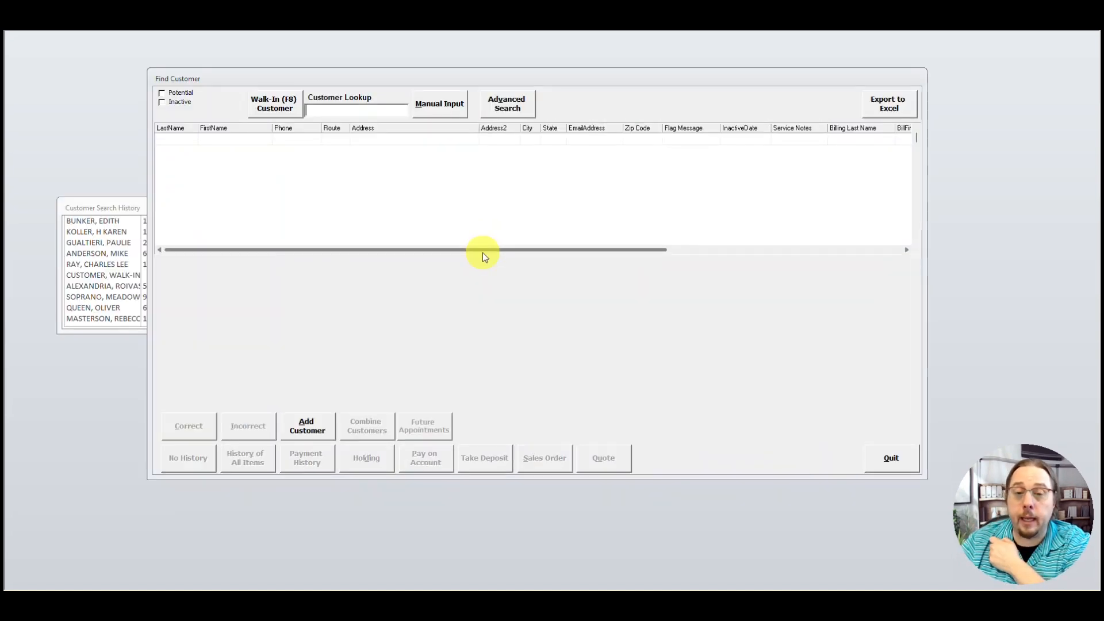
left_click(105, 245)
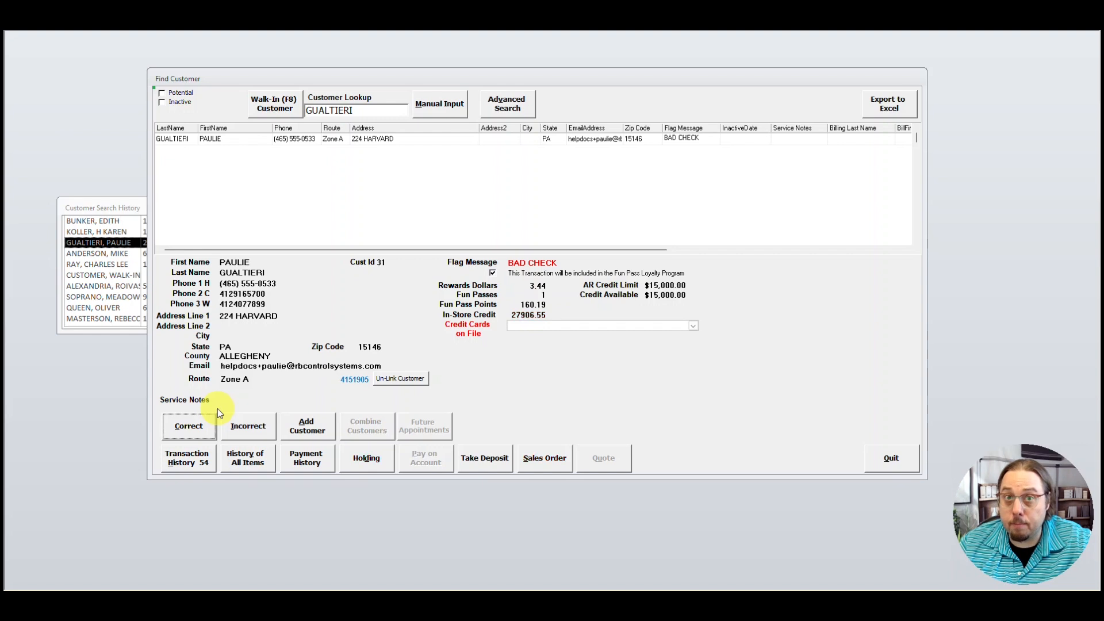
left_click(184, 429)
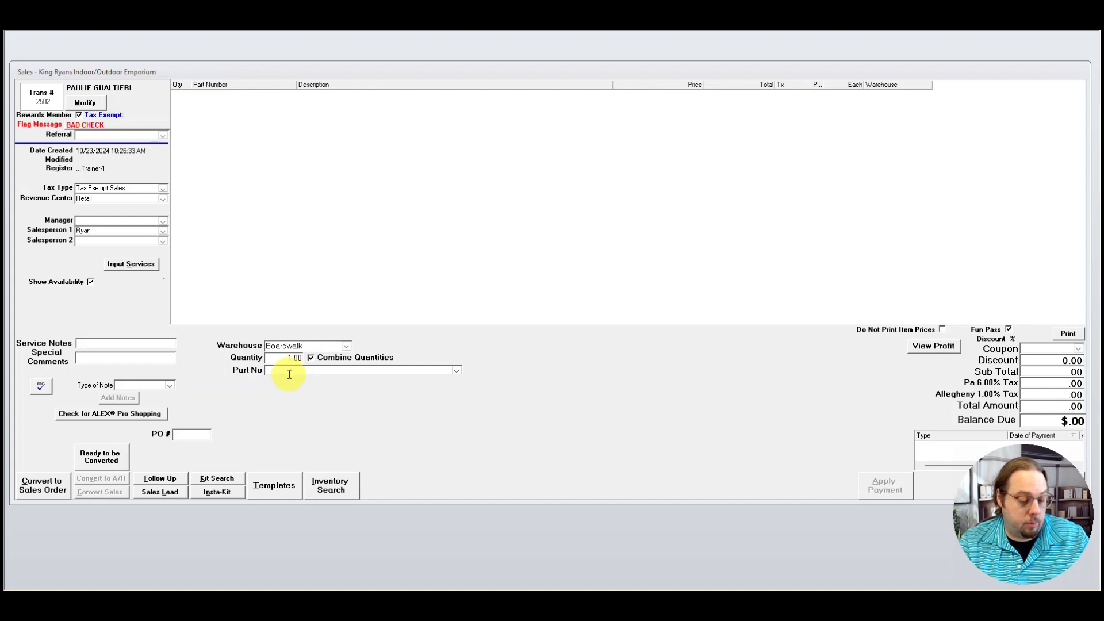
- Add part ISC REMOVAL to sale 2502 and open its line for editing
type("isc REMOVAL")
key("Return")
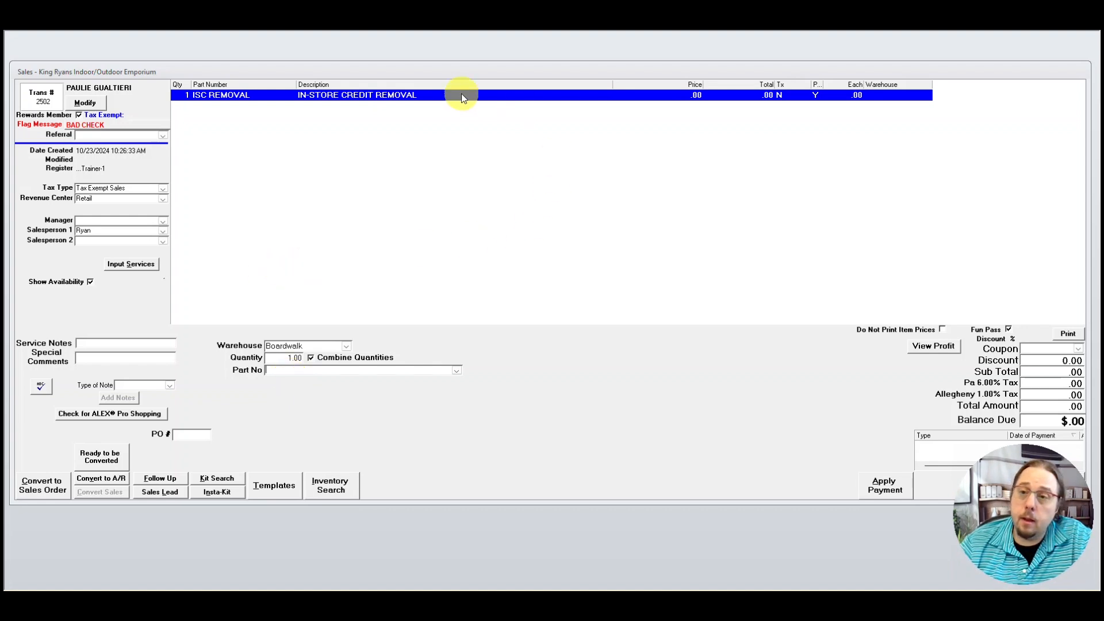
double_click(344, 99)
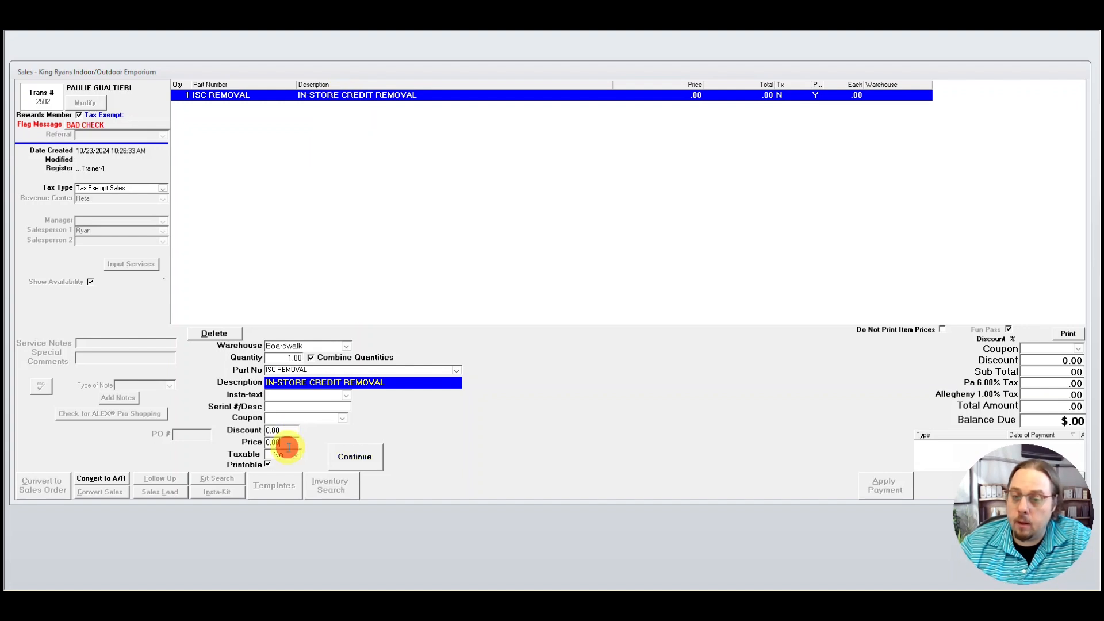
- Price the ISC REMOVAL line at 5000, making the balance due $5,000.00
left_click(286, 442)
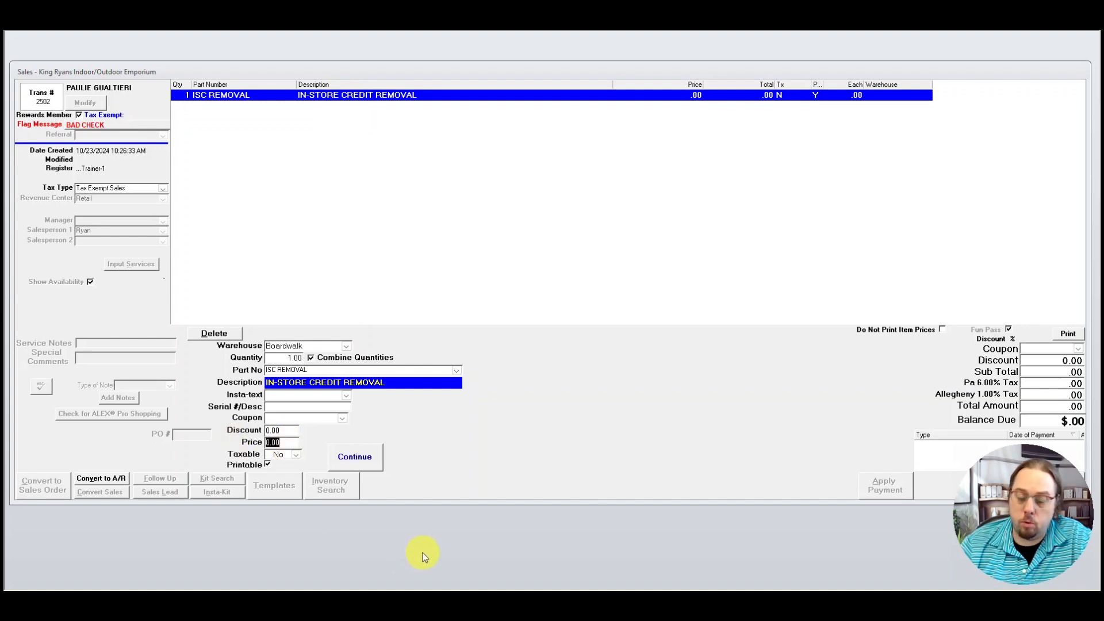
type("5000")
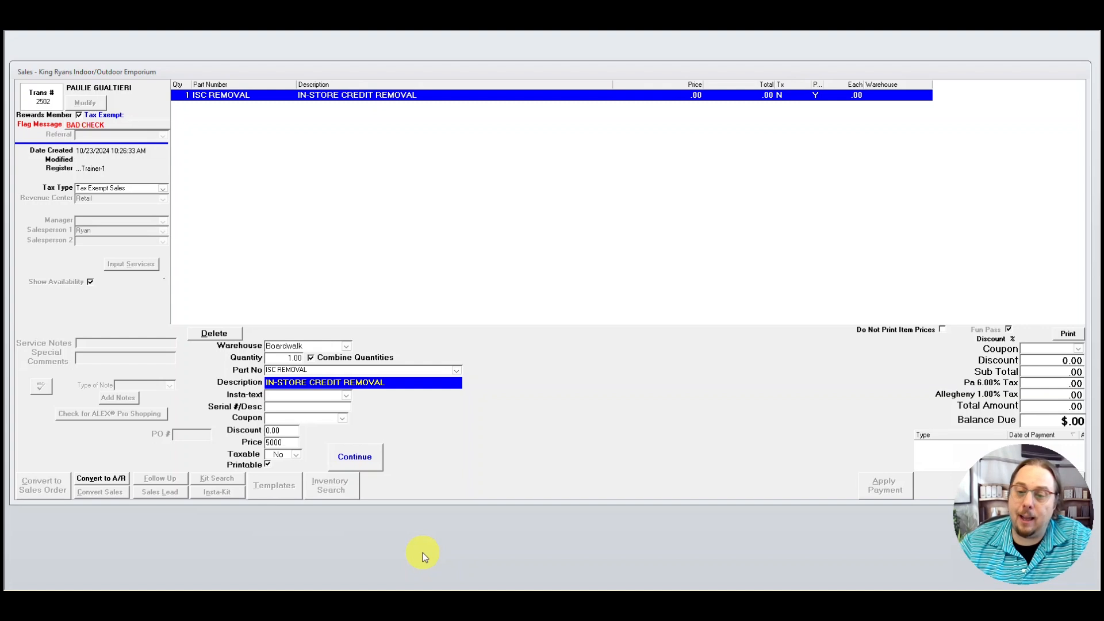
left_click(352, 459)
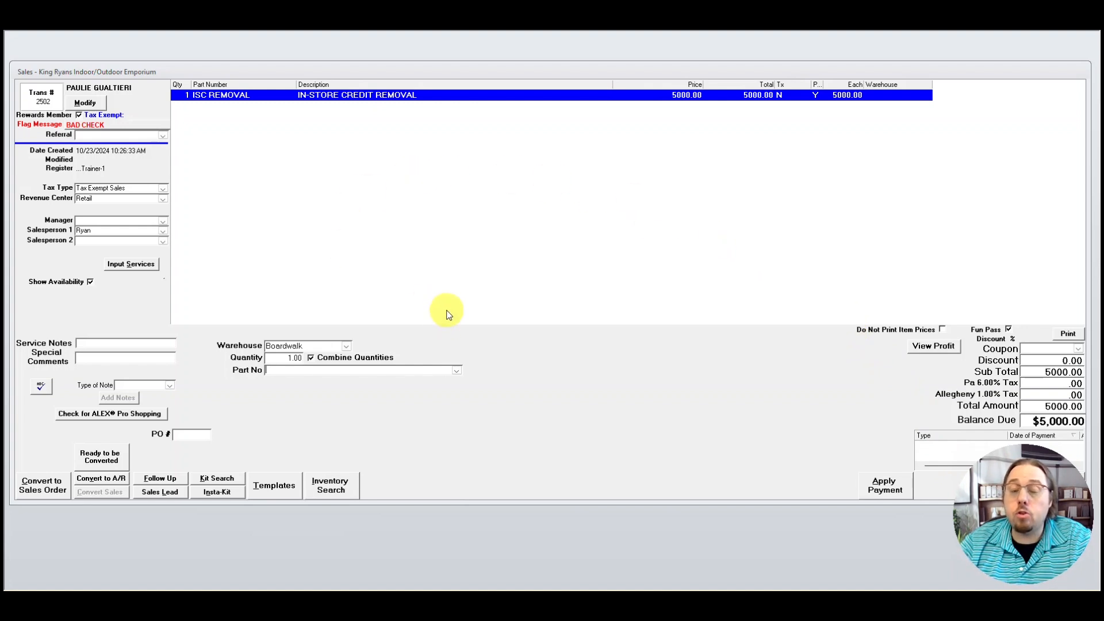
- Write the special comment 'Cx used credit as discount on Tr # XXXX on XX/XX/XX. Credit needed removed for balanced bookkeeping'
left_click(94, 369)
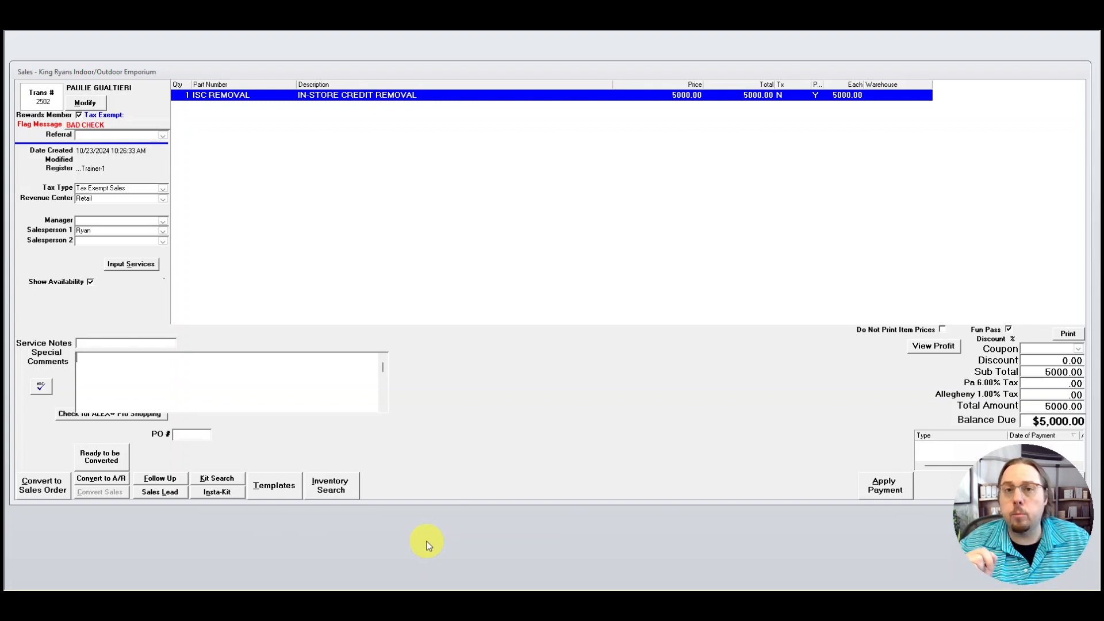
type("Cx")
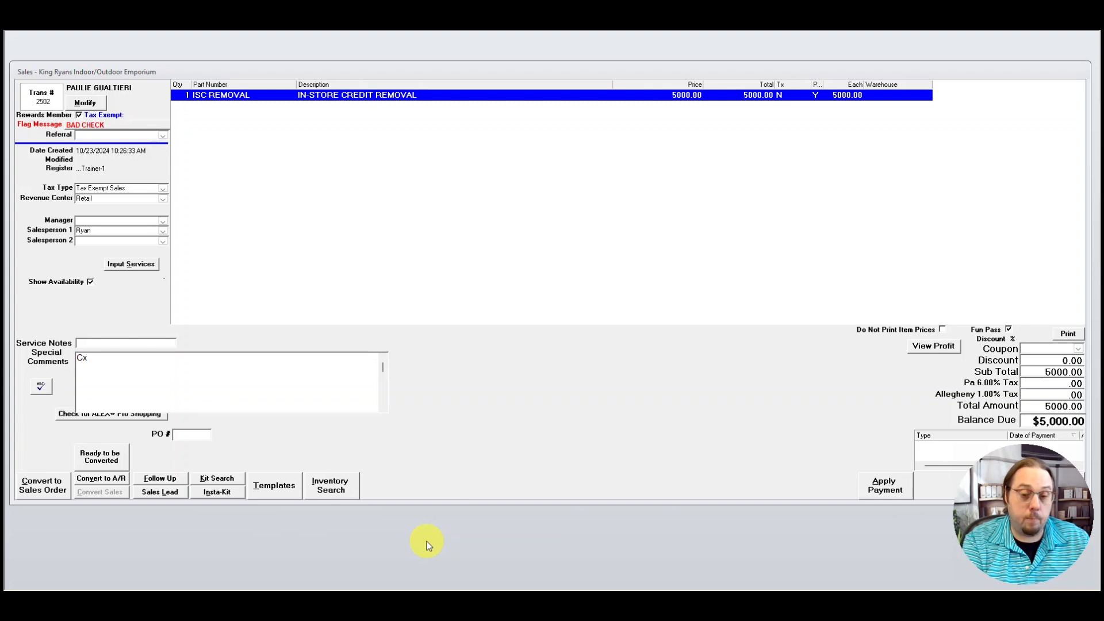
type(" used credit as")
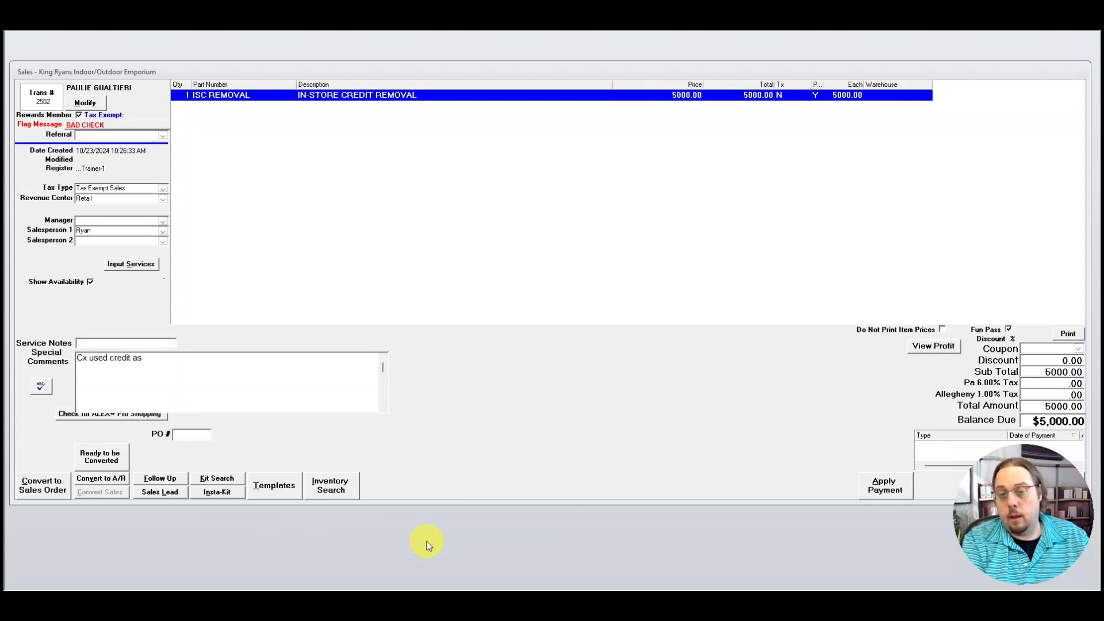
type(" discou")
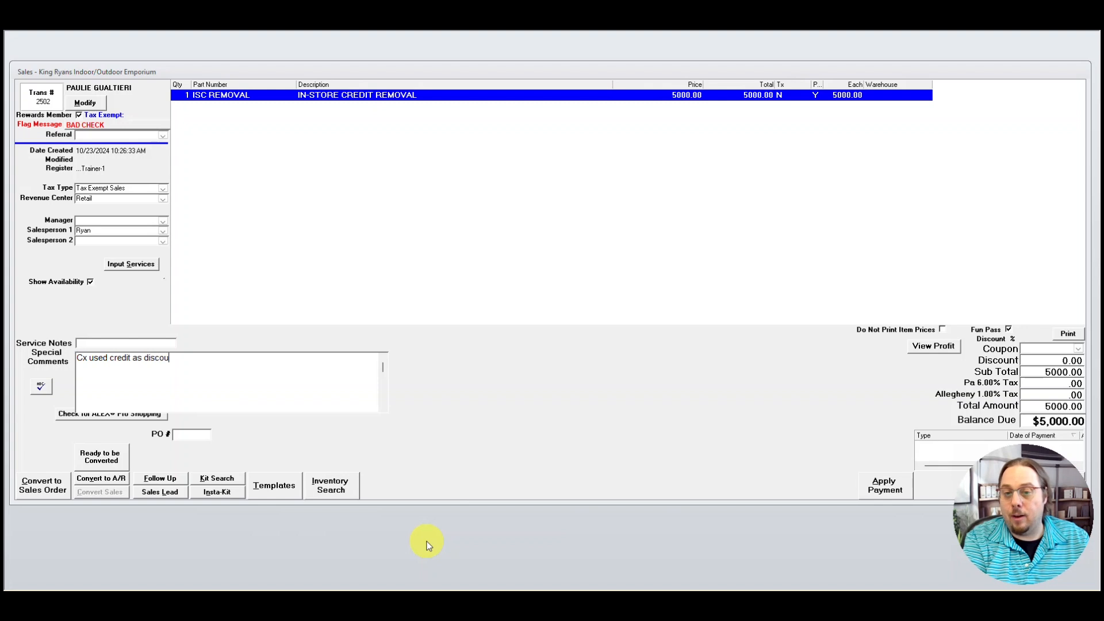
type("nt on Tr")
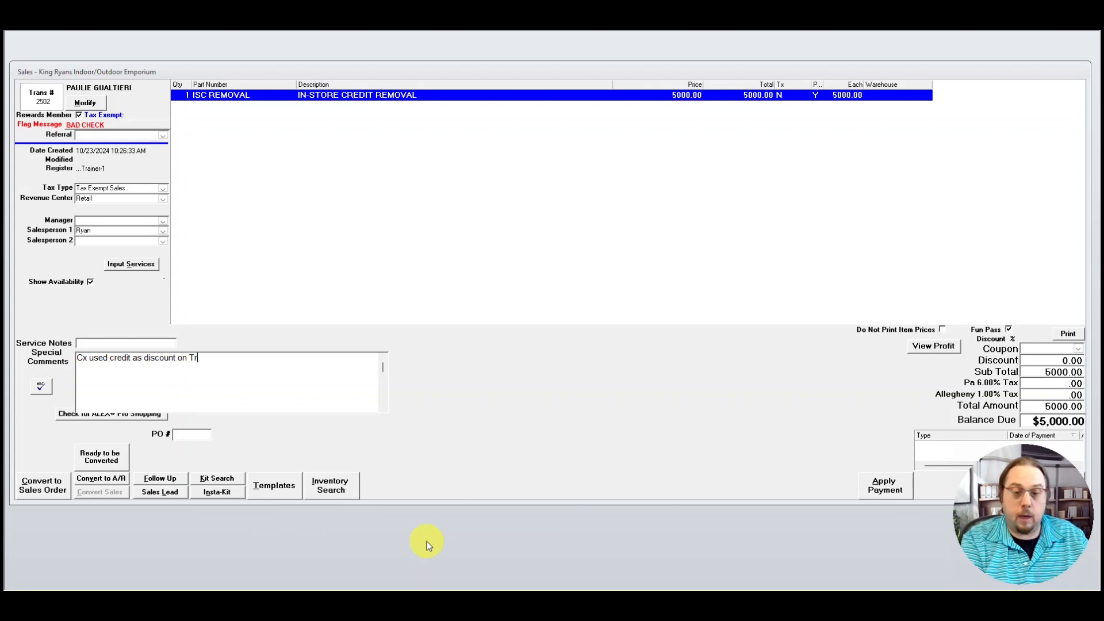
type(" @")
key("BackSpace")
type("# ")
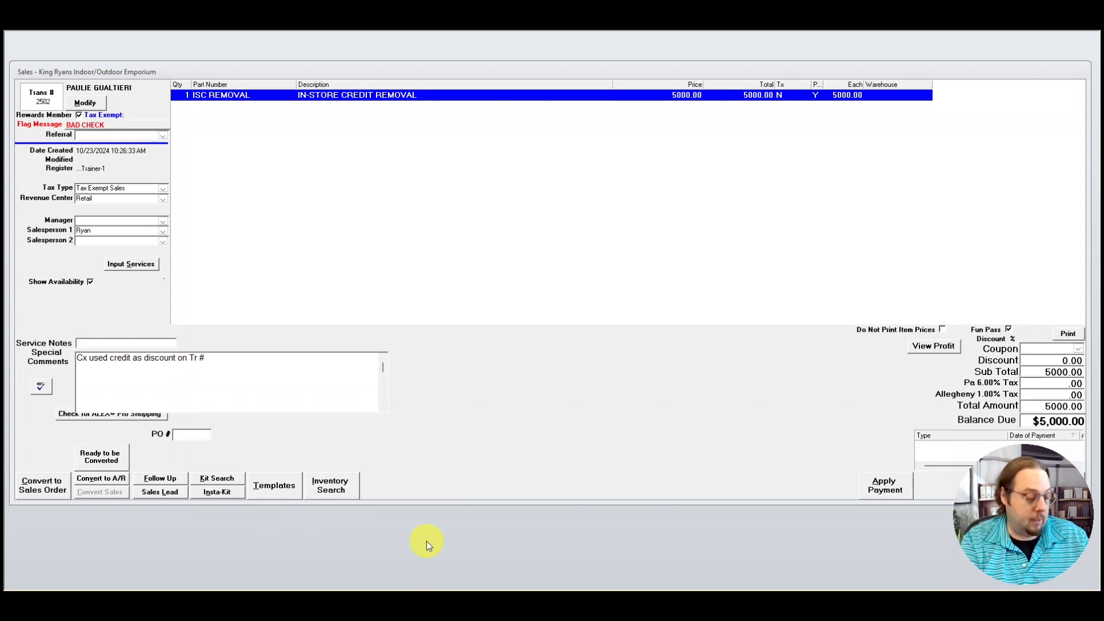
type("XXXX ")
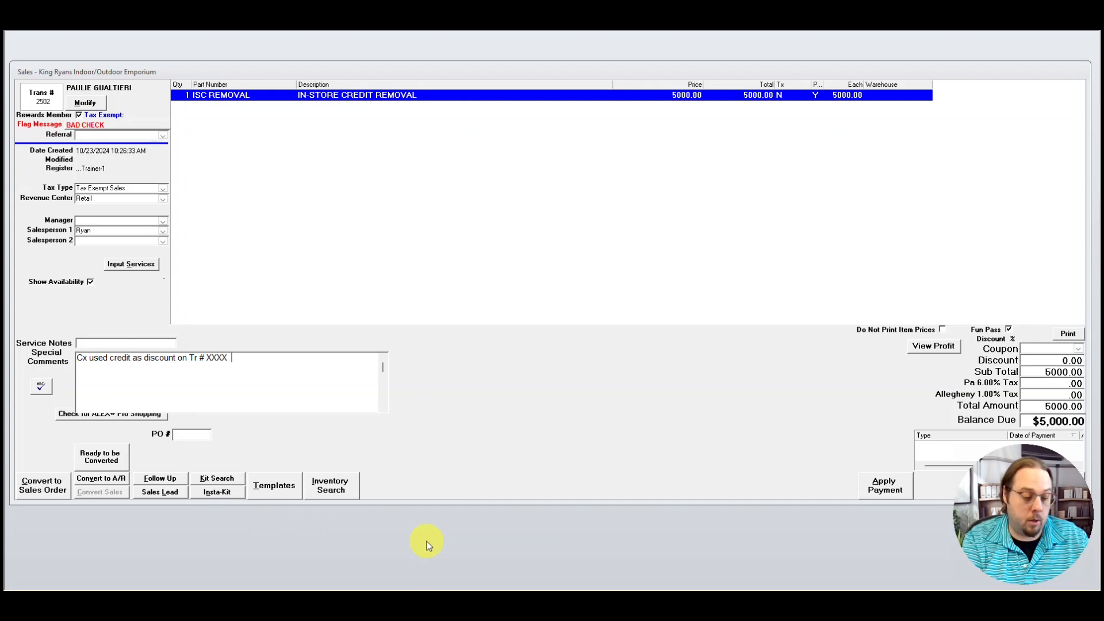
type(" on XX/XX/XX.")
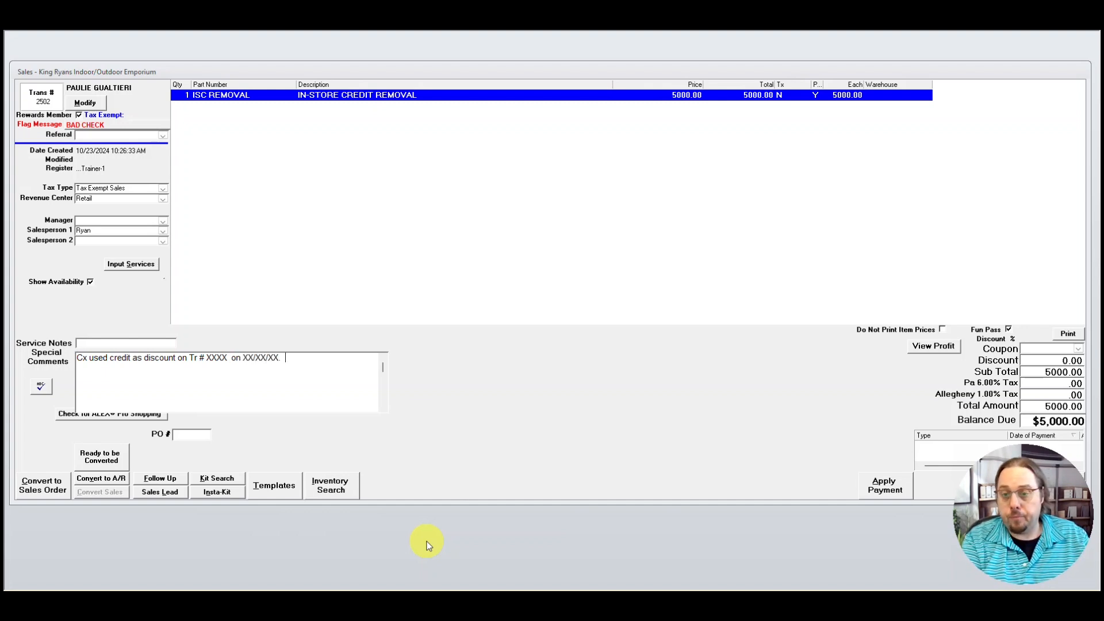
type("  Credit ")
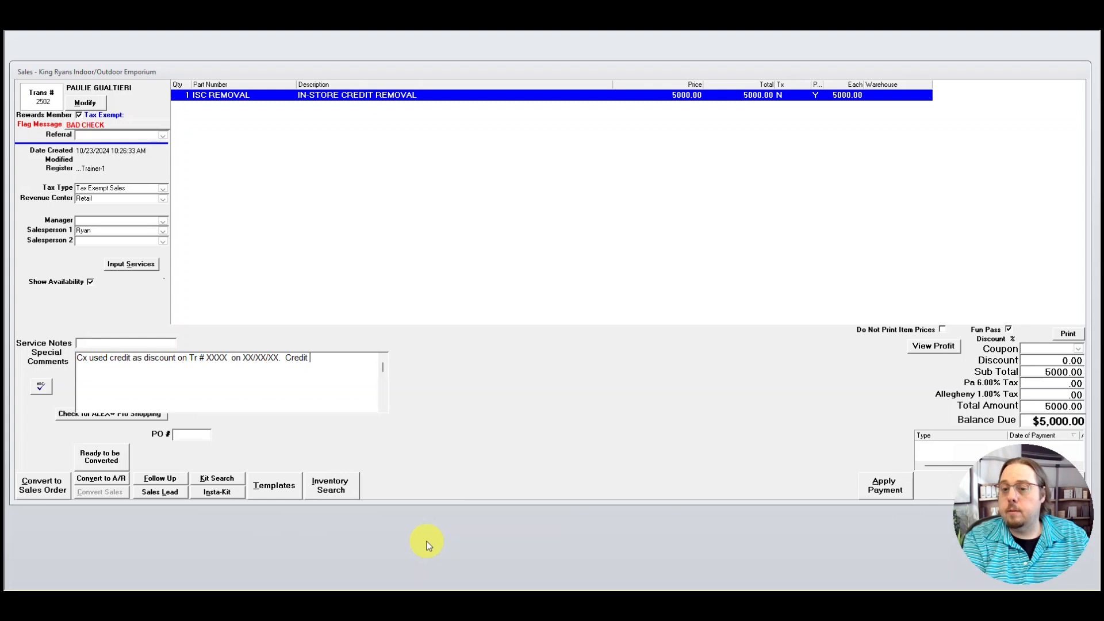
type("needed removed")
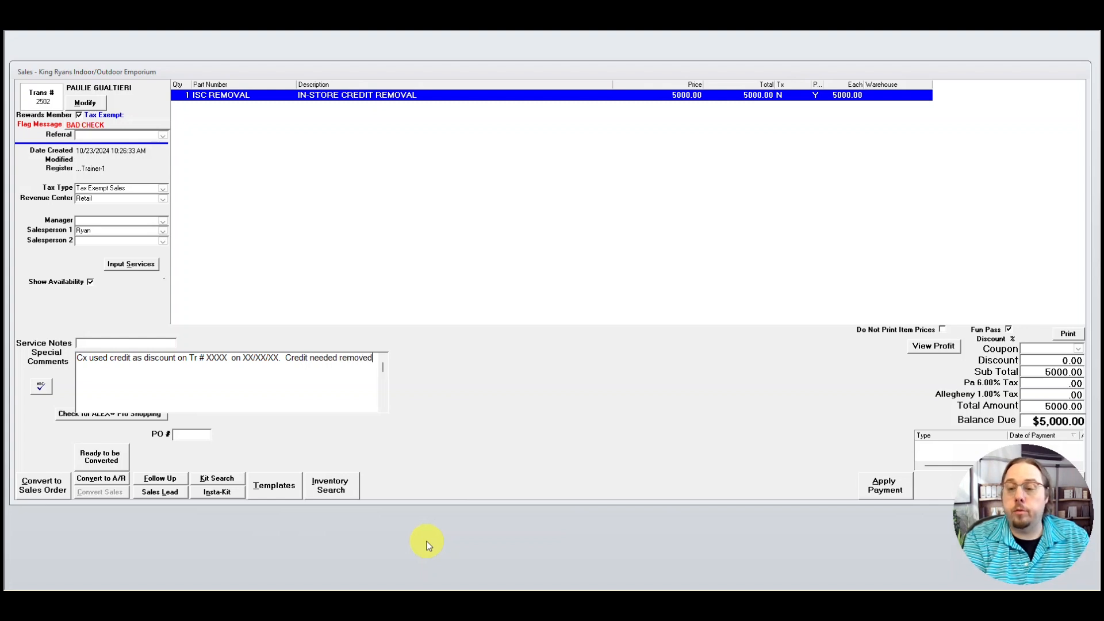
type(" for balan")
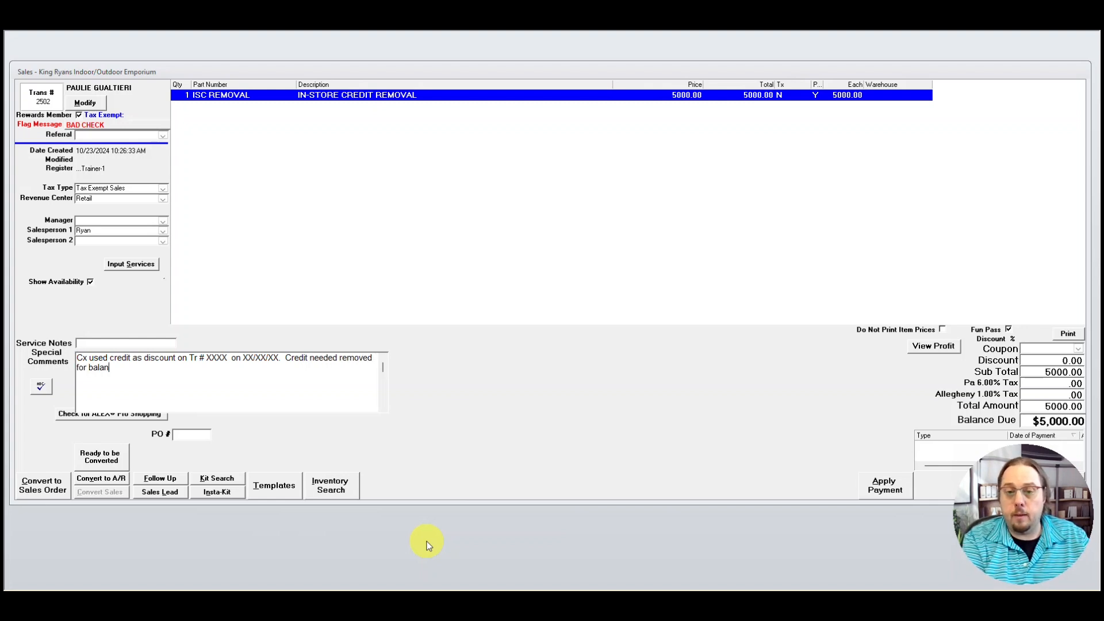
type("ced book")
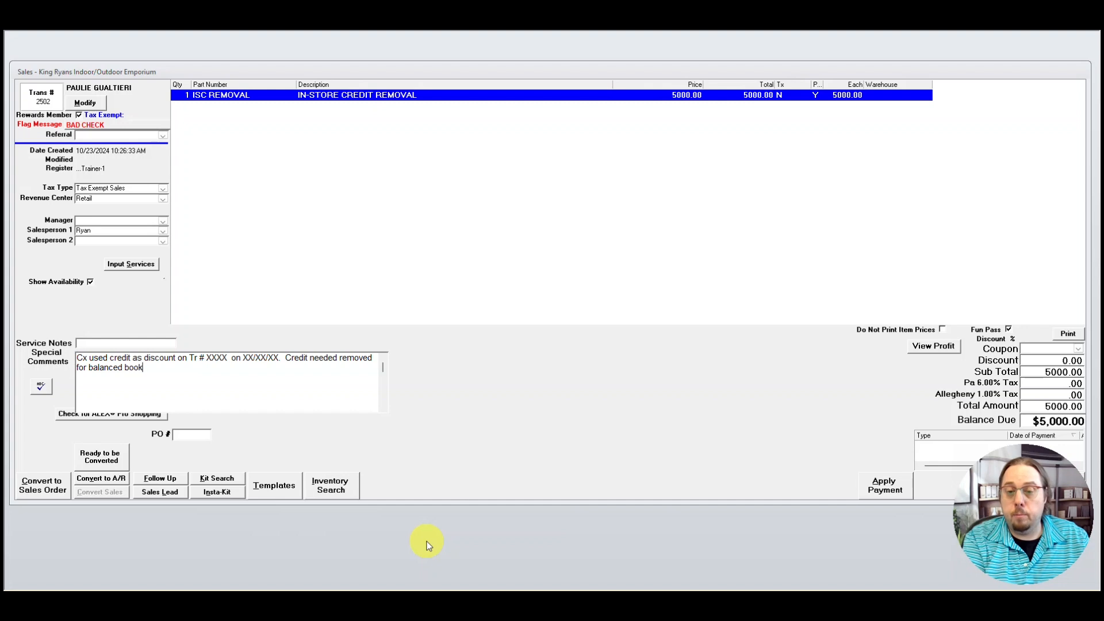
type("eeping a")
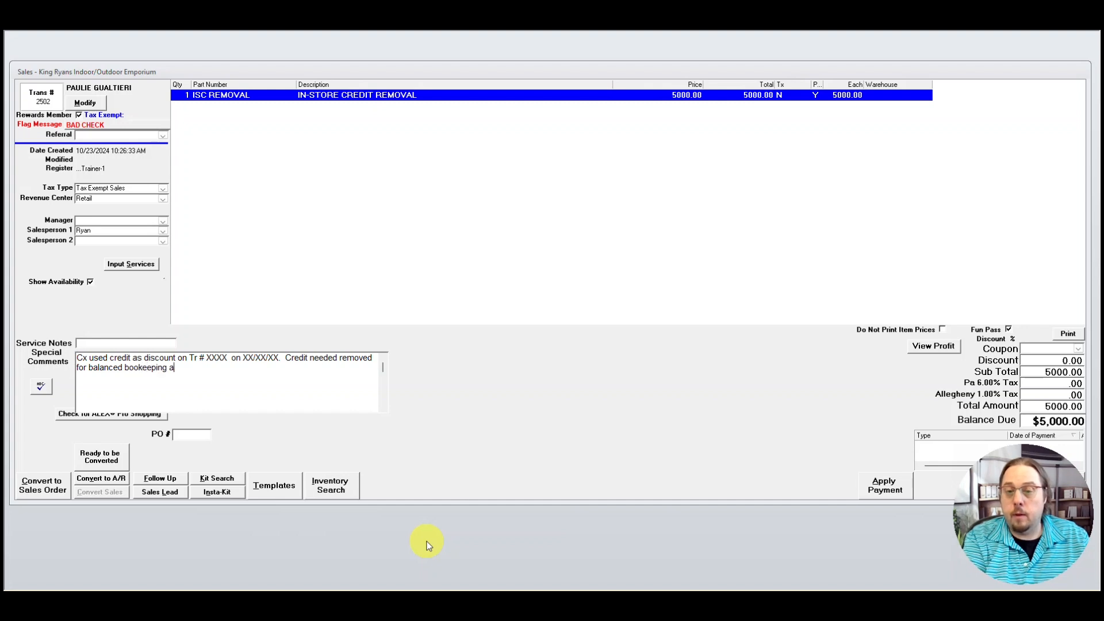
type("s it was alre")
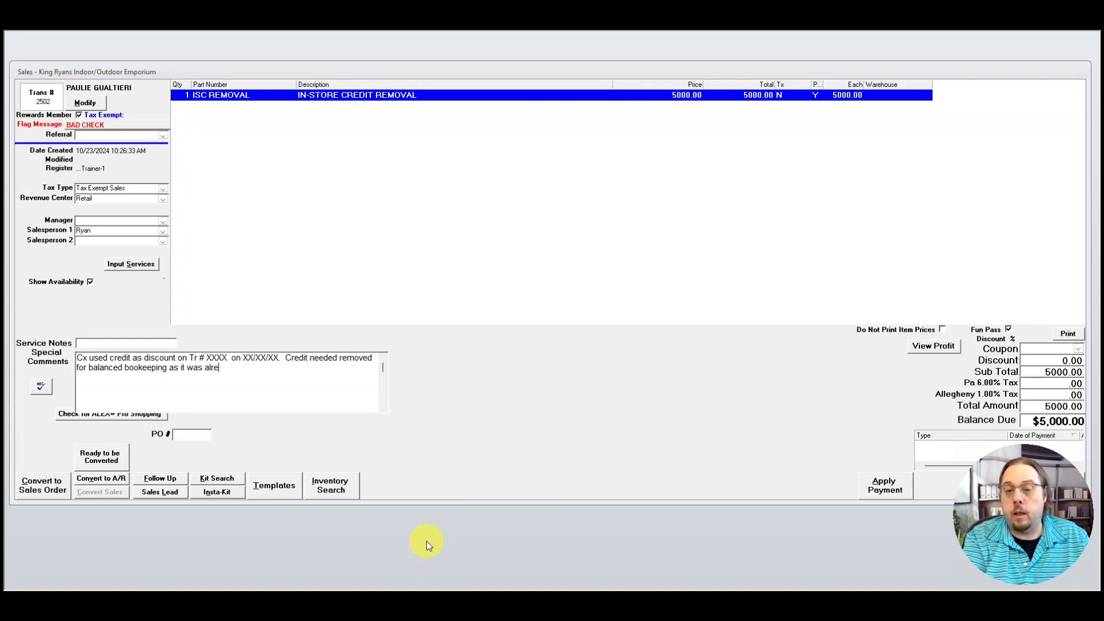
type("ady applied.")
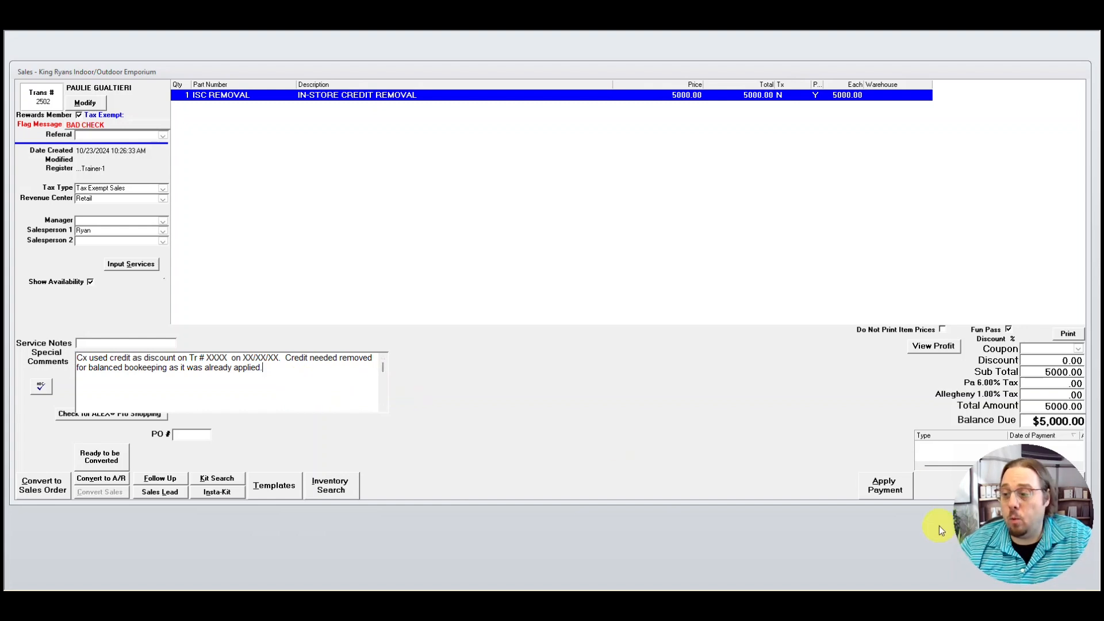
- Pay 5000 with in-store credit, process the payment, and finish without emailing a receipt
left_click(881, 489)
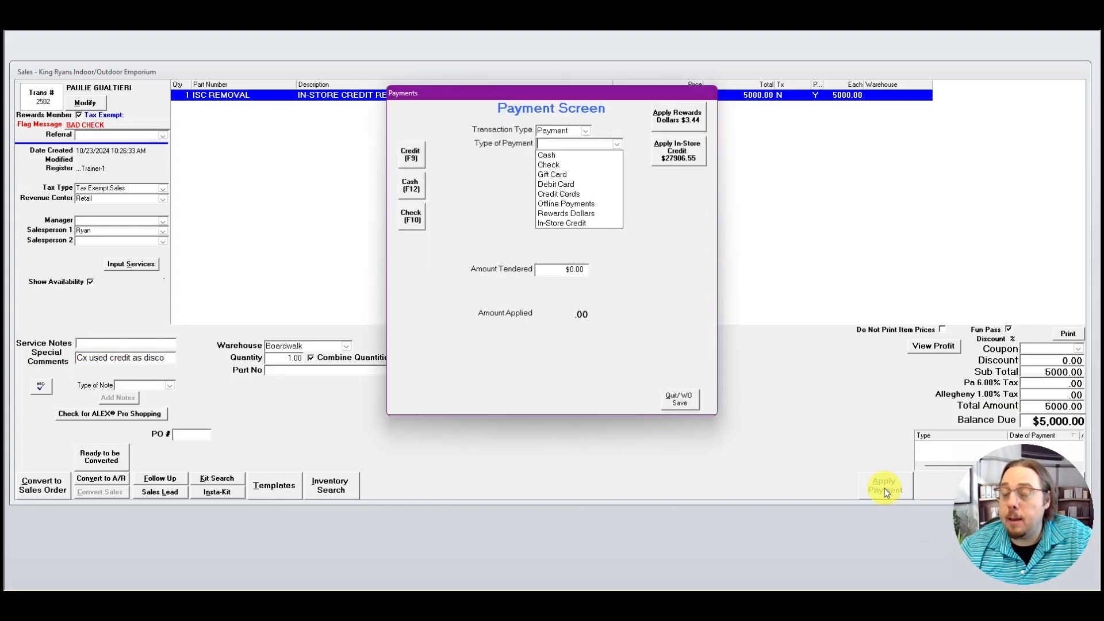
left_click(677, 152)
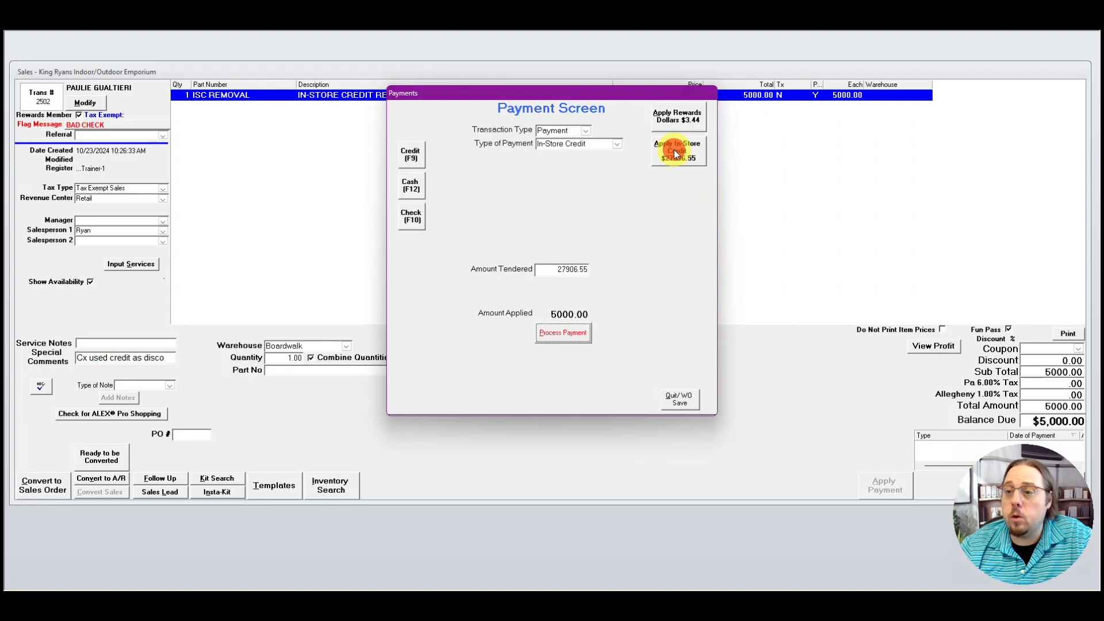
double_click(562, 269)
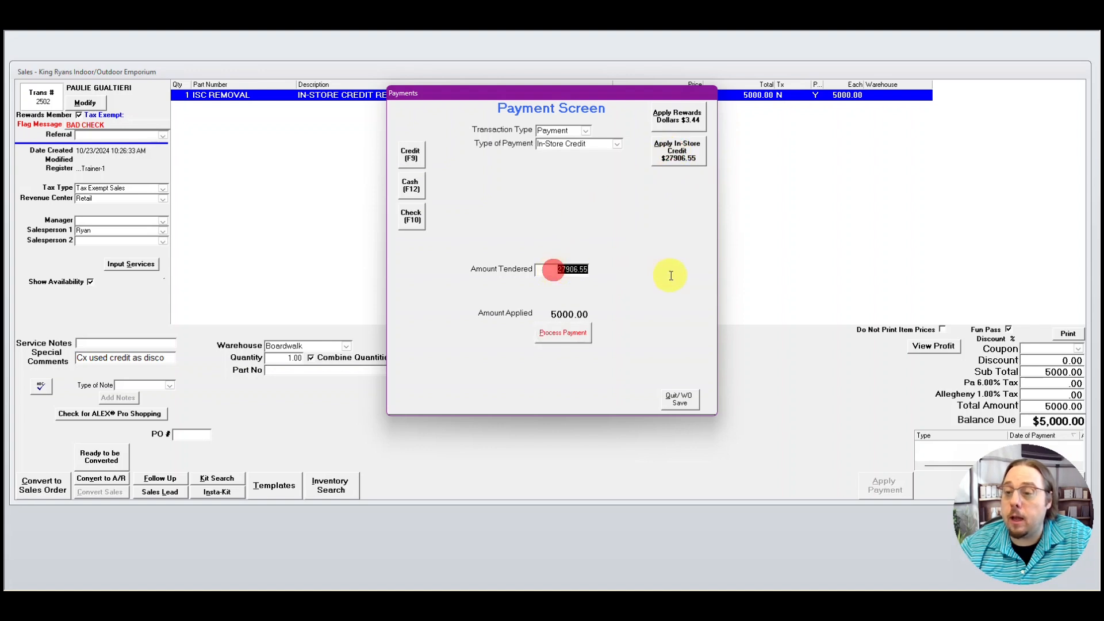
type("5000")
key("Tab")
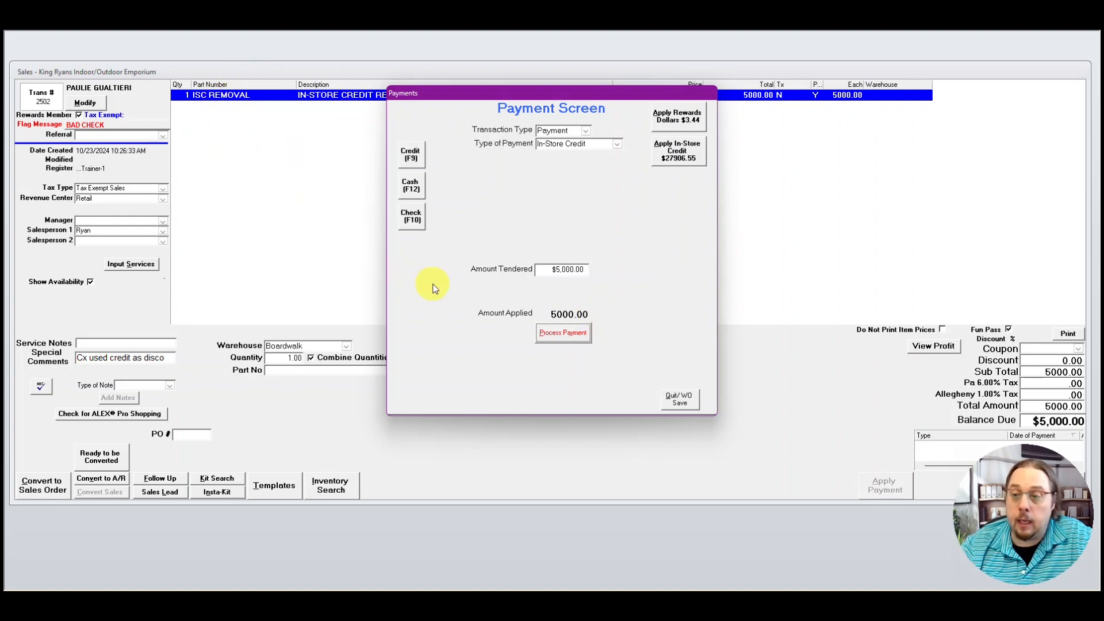
left_click(572, 340)
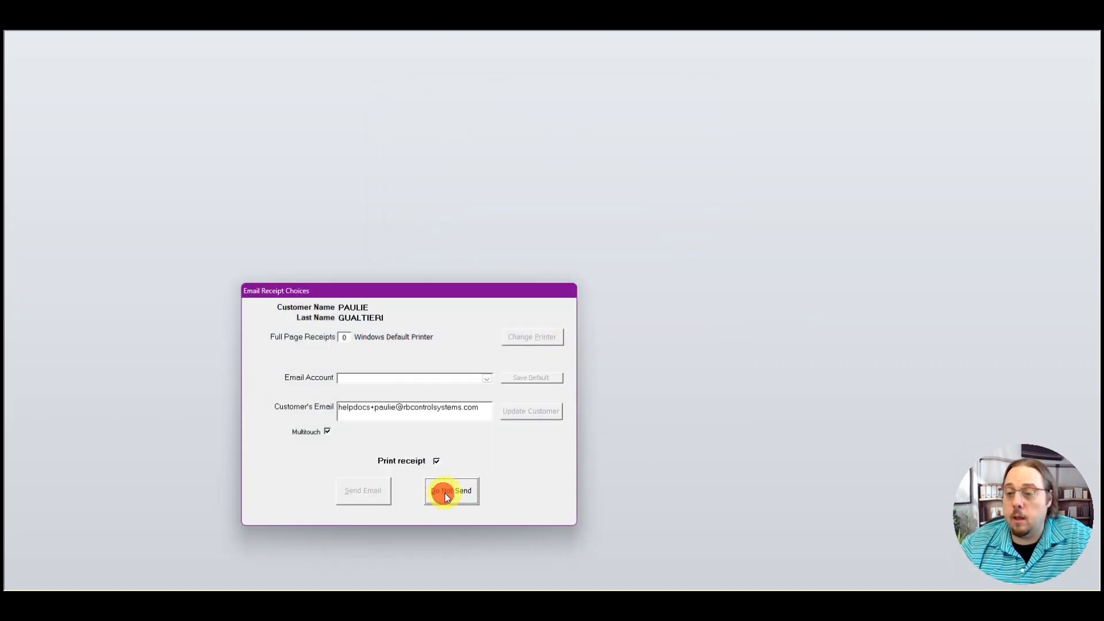
left_click(446, 493)
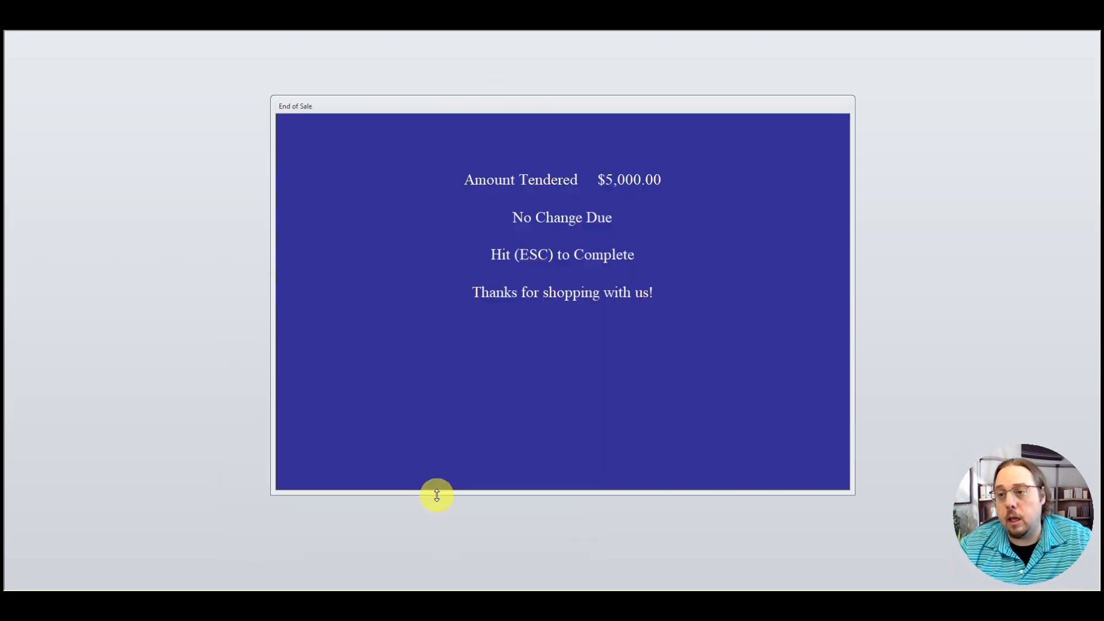